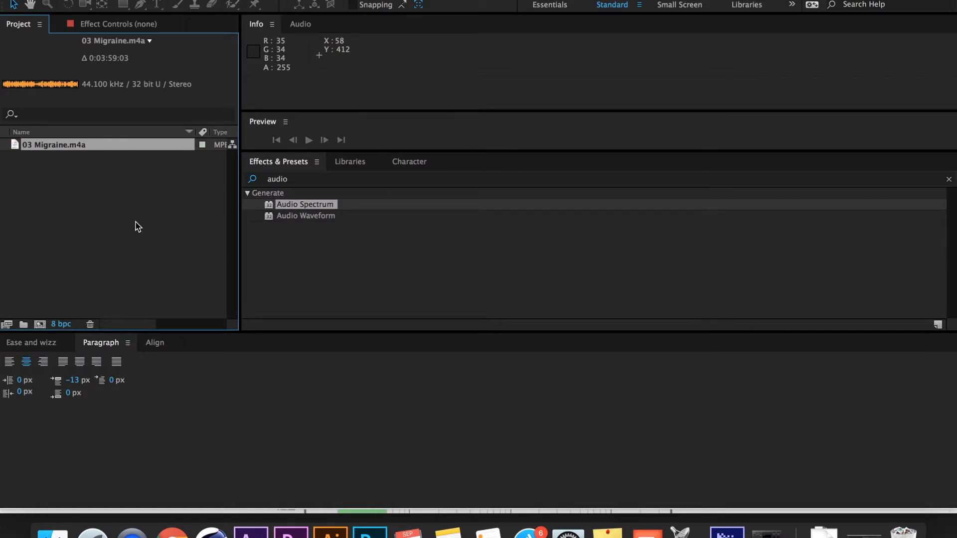
Create an HDTV 1080 29.97 composition named Audio Spectrum and add 03 Migraine.m4a to its timeline
{"action": "left_click", "coordinate": [86, 194]}
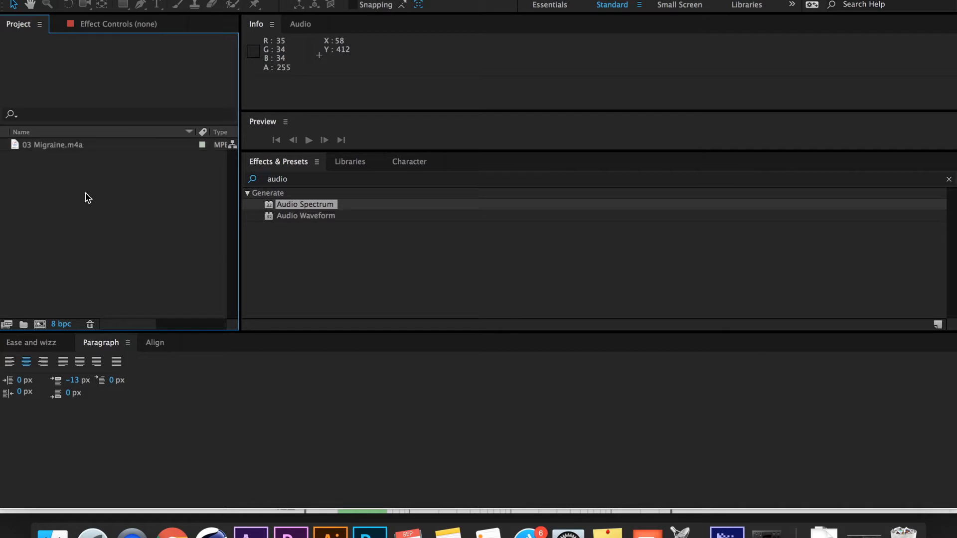
{"action": "left_click", "coordinate": [40, 324]}
{"action": "type", "text": "Audio Spectrum"}
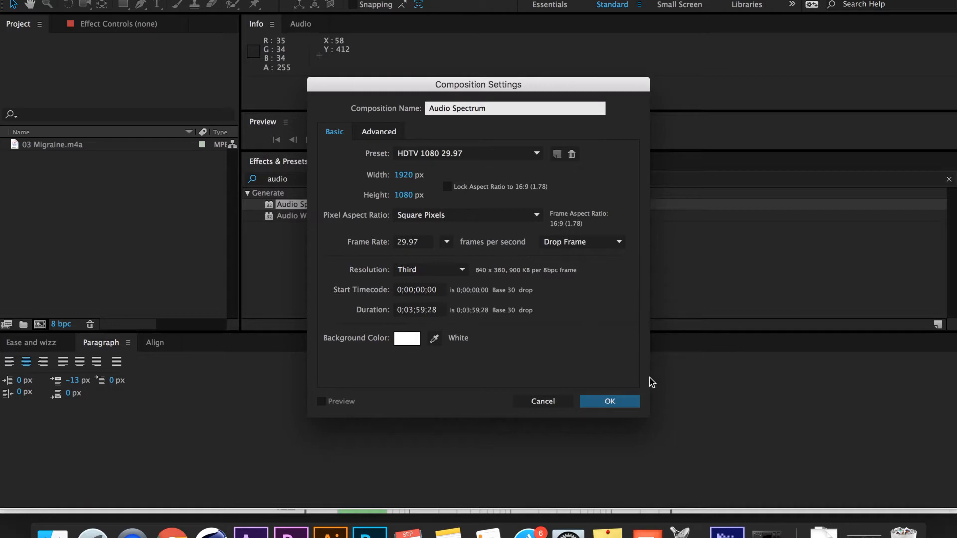
{"action": "left_click", "coordinate": [610, 402]}
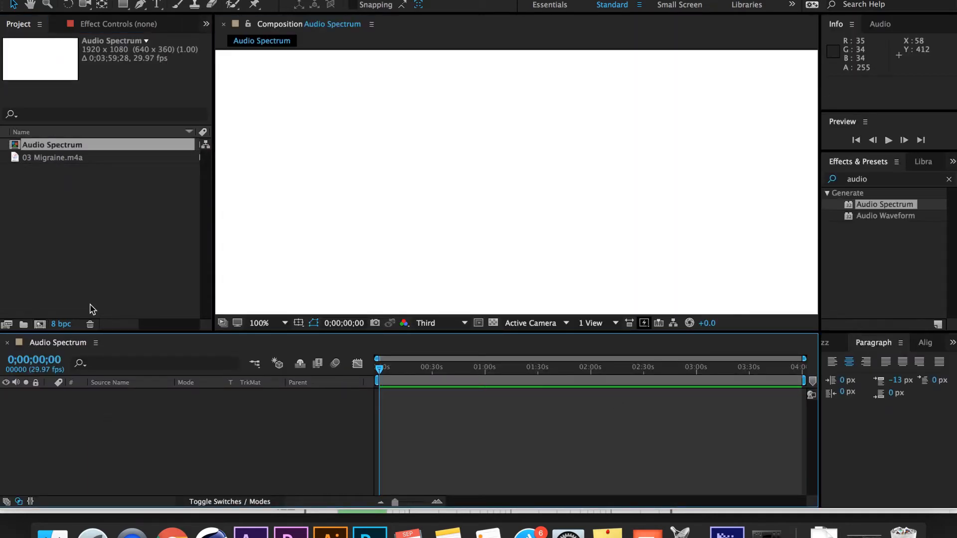
{"action": "left_click_drag", "start_coordinate": [84, 160], "coordinate": [135, 424]}
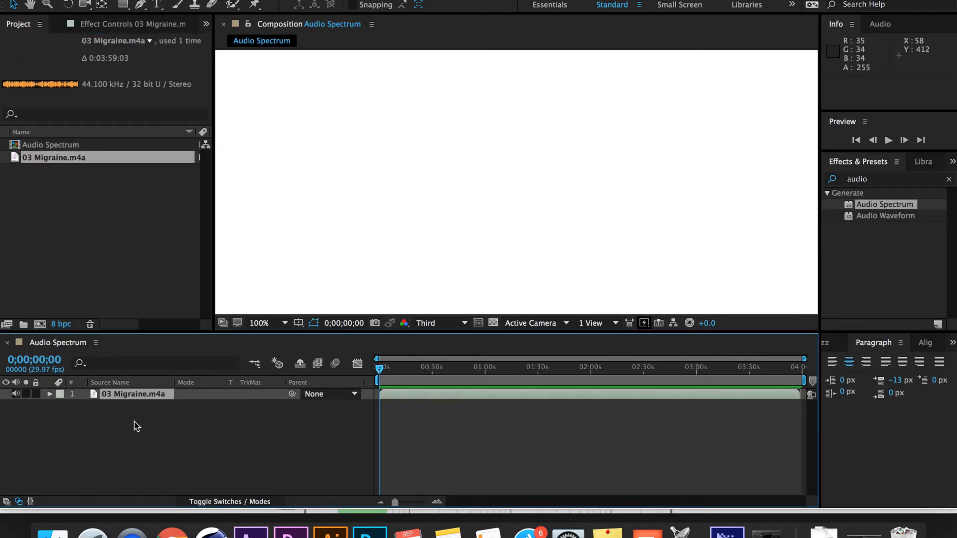
Create a composition-sized solid layer named BG above the audio track
{"action": "right_click", "coordinate": [134, 418]}
{"action": "mouse_move", "coordinate": [174, 394]}
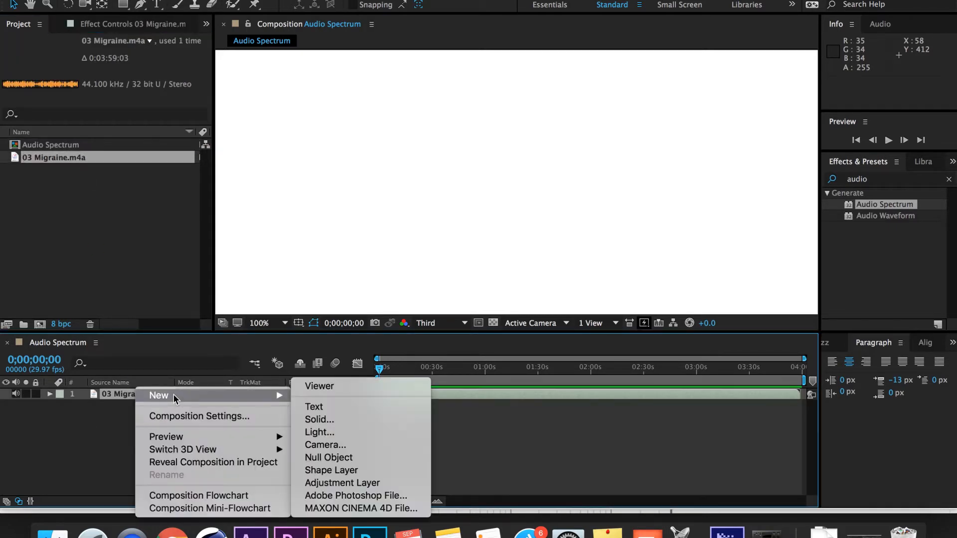
{"action": "left_click", "coordinate": [319, 420]}
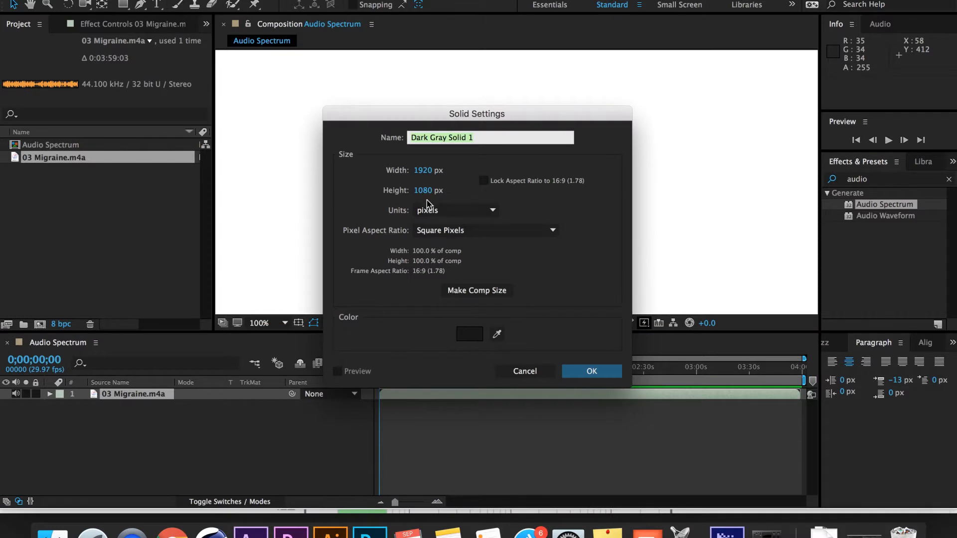
{"action": "left_click", "coordinate": [475, 291]}
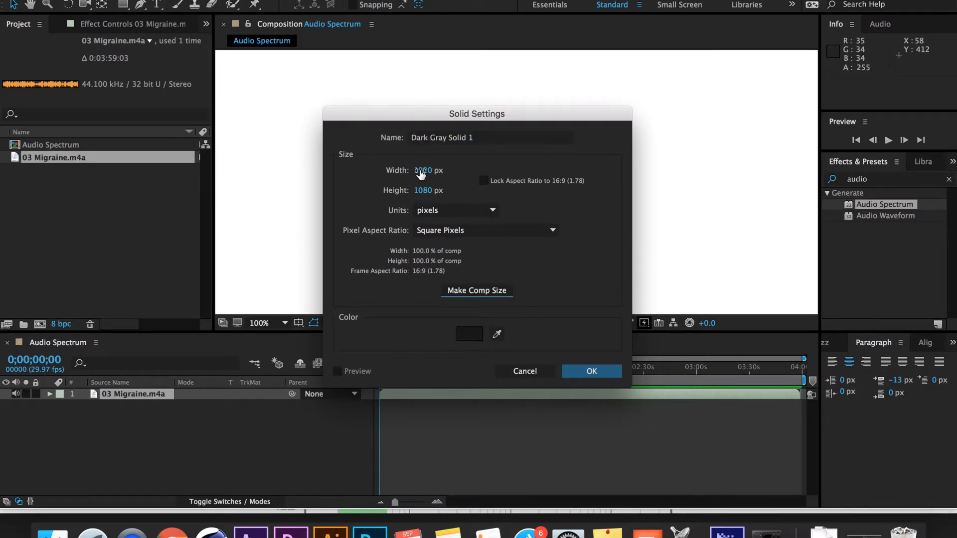
{"action": "left_click", "coordinate": [523, 142]}
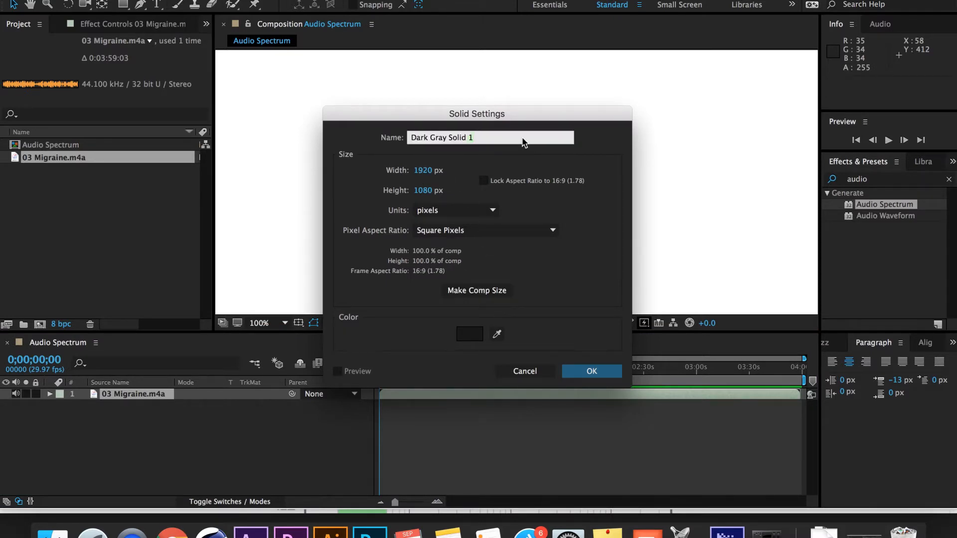
{"action": "type", "text": "BG"}
{"action": "key", "text": "Return"}
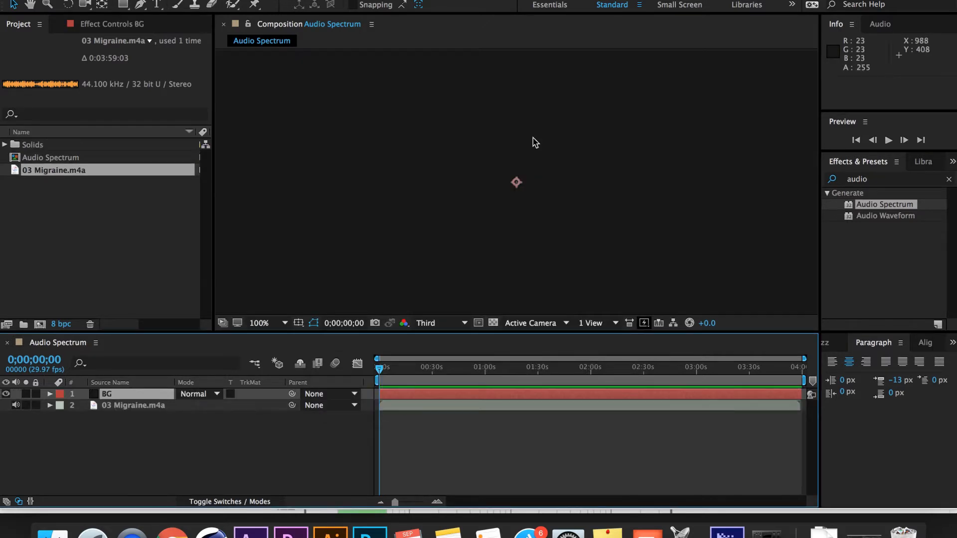
Find the Gradient Ramp effect and apply it to the BG solid
{"action": "left_click", "coordinate": [874, 181]}
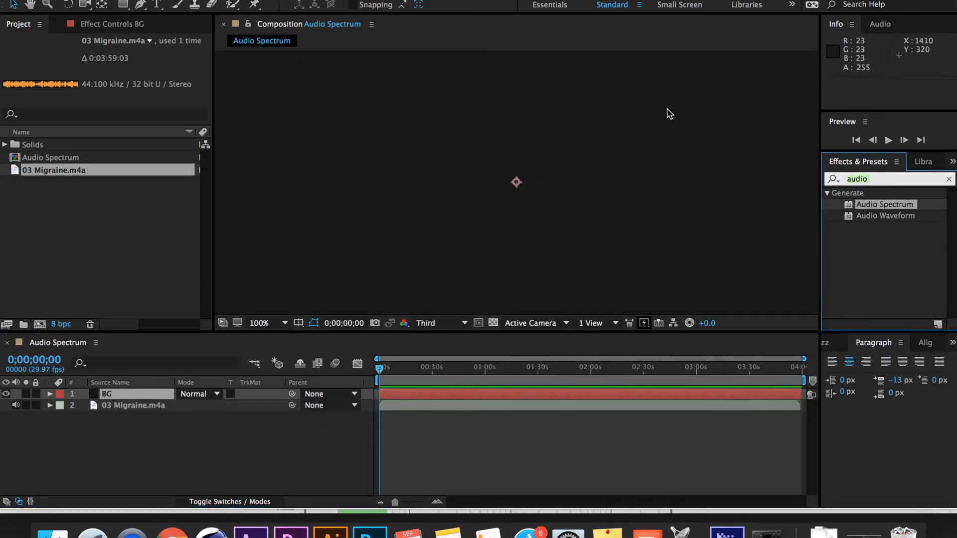
{"action": "left_click", "coordinate": [518, 108]}
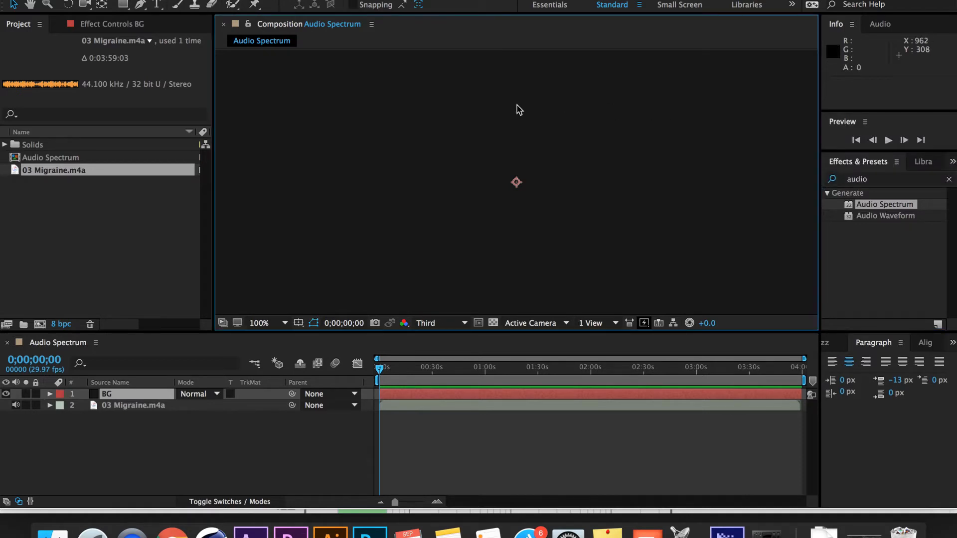
{"action": "key", "text": "comma"}
{"action": "left_click", "coordinate": [887, 182]}
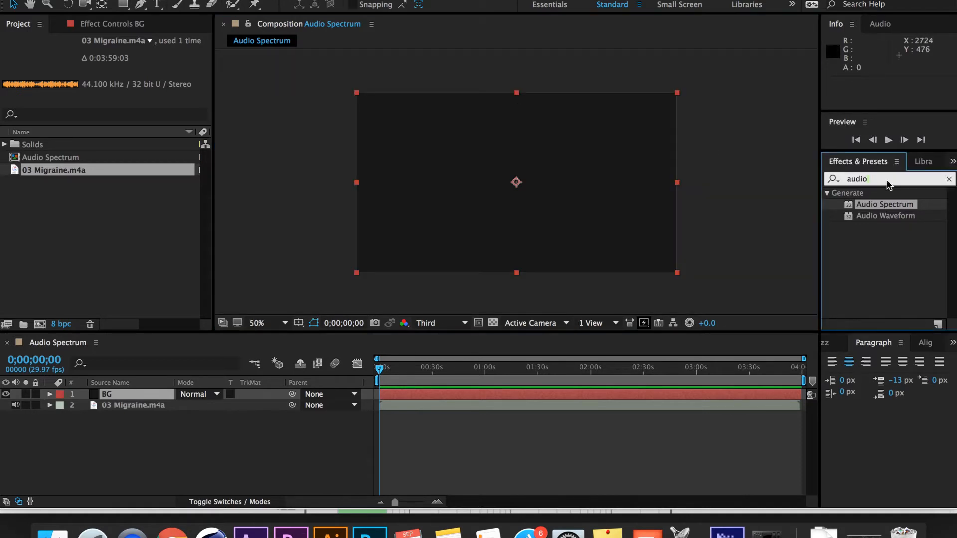
{"action": "type", "text": "gradie"}
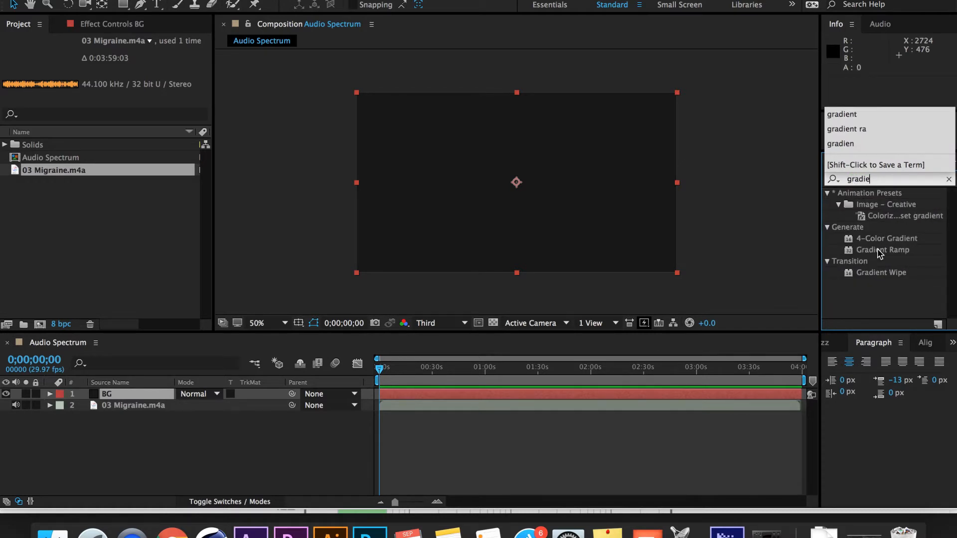
{"action": "left_click_drag", "start_coordinate": [879, 252], "coordinate": [586, 206]}
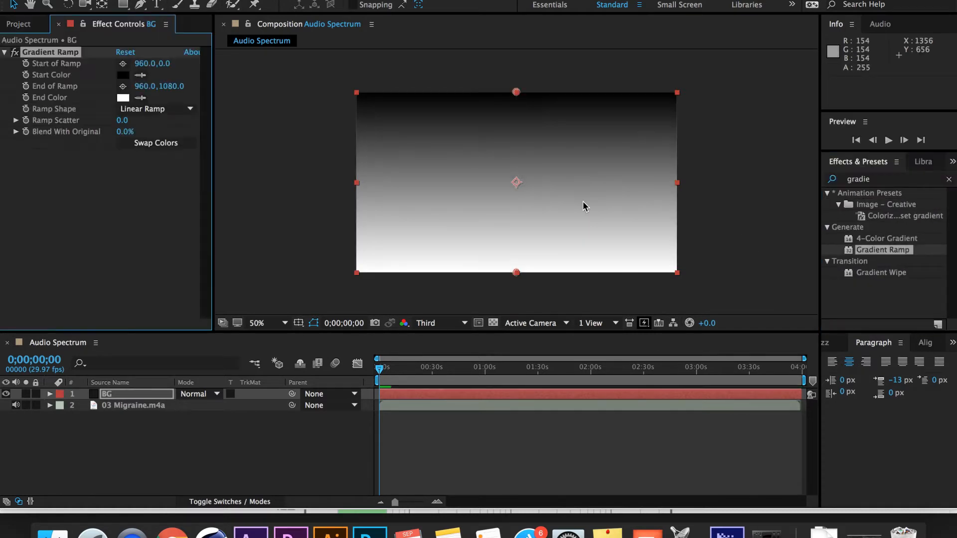
Sample the interface's dark gray for both the start and end colors of the Gradient Ramp
{"action": "left_click", "coordinate": [141, 75]}
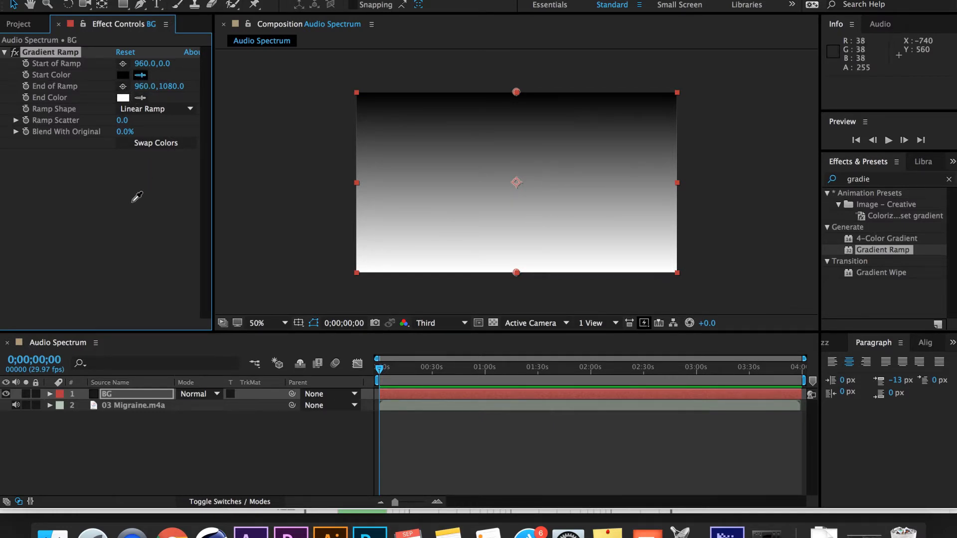
{"action": "left_click", "coordinate": [137, 197]}
{"action": "left_click", "coordinate": [141, 97]}
{"action": "left_click", "coordinate": [144, 187]}
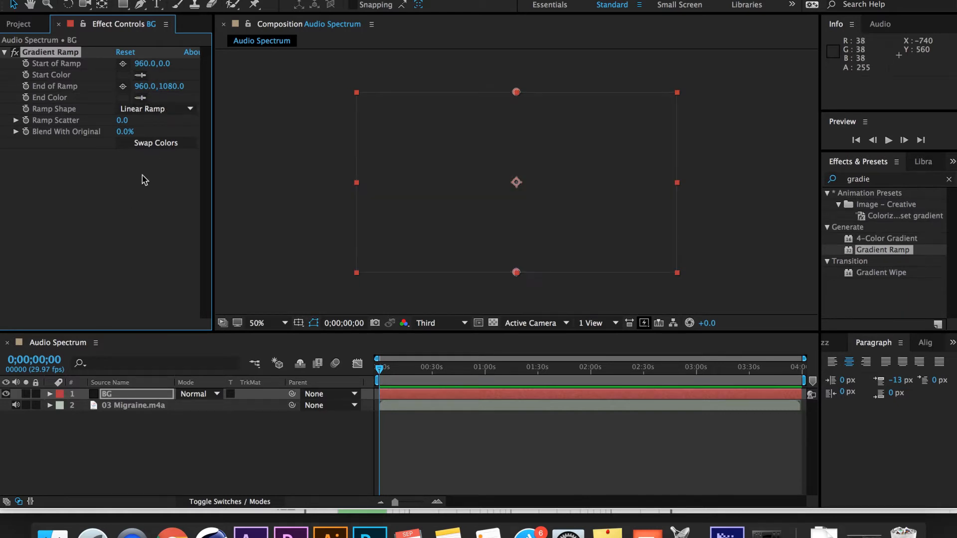
Set the Gradient Ramp's end color to the slightly darker gray 1F1D1D
{"action": "left_click", "coordinate": [124, 98]}
{"action": "left_click", "coordinate": [330, 321]}
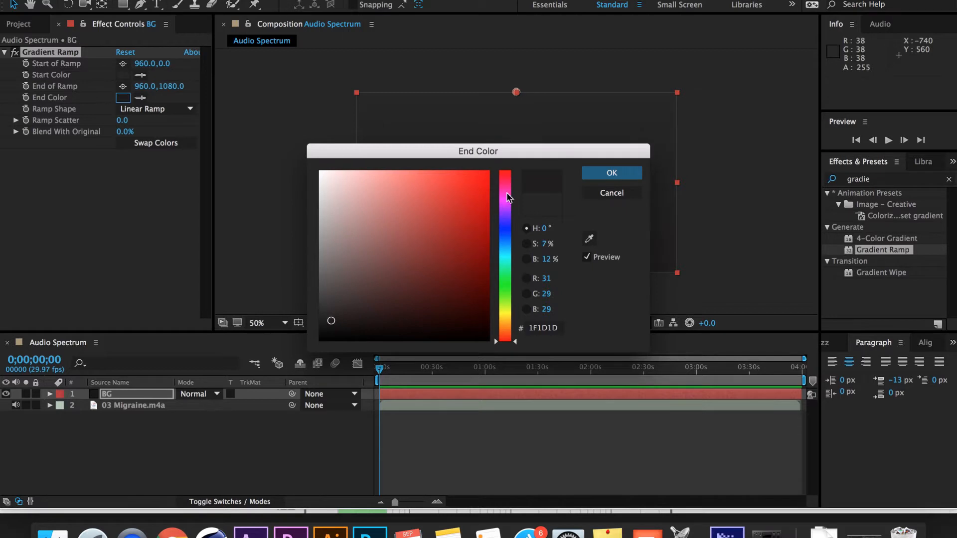
{"action": "left_click", "coordinate": [593, 174]}
{"action": "left_click", "coordinate": [292, 194]}
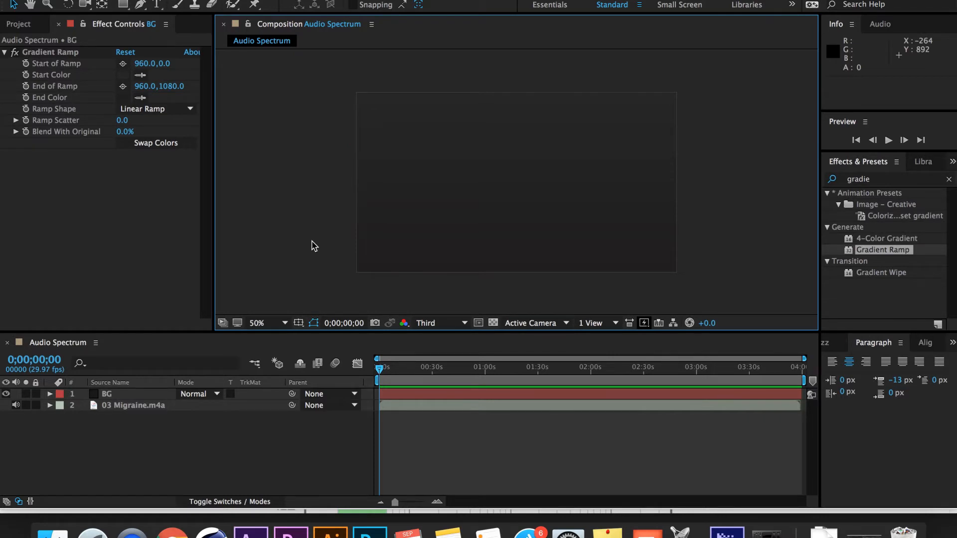
Create a 1920 x 1080 px solid layer named Audio Spectrum above BG
{"action": "right_click", "coordinate": [198, 447]}
{"action": "mouse_move", "coordinate": [237, 399]}
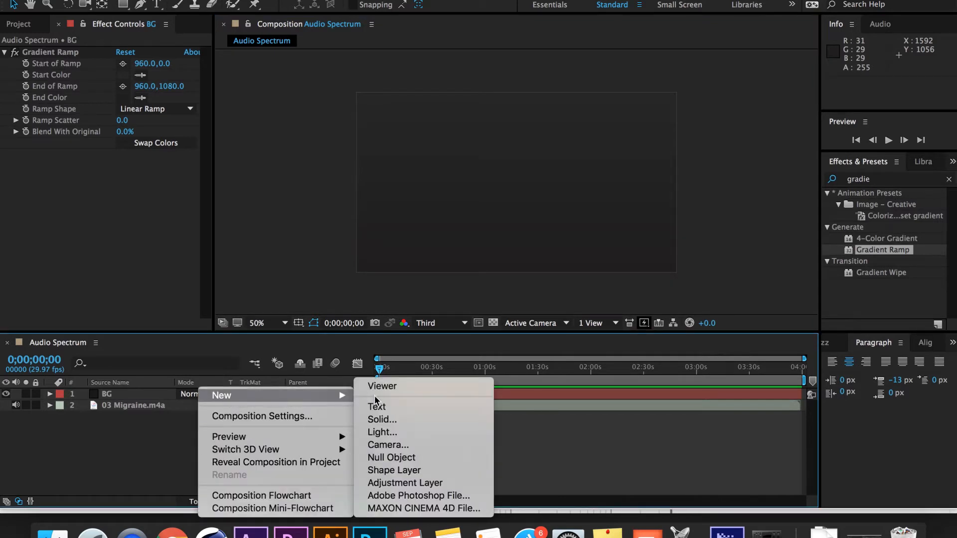
{"action": "left_click", "coordinate": [388, 421]}
{"action": "type", "text": "Audio Spectrum"}
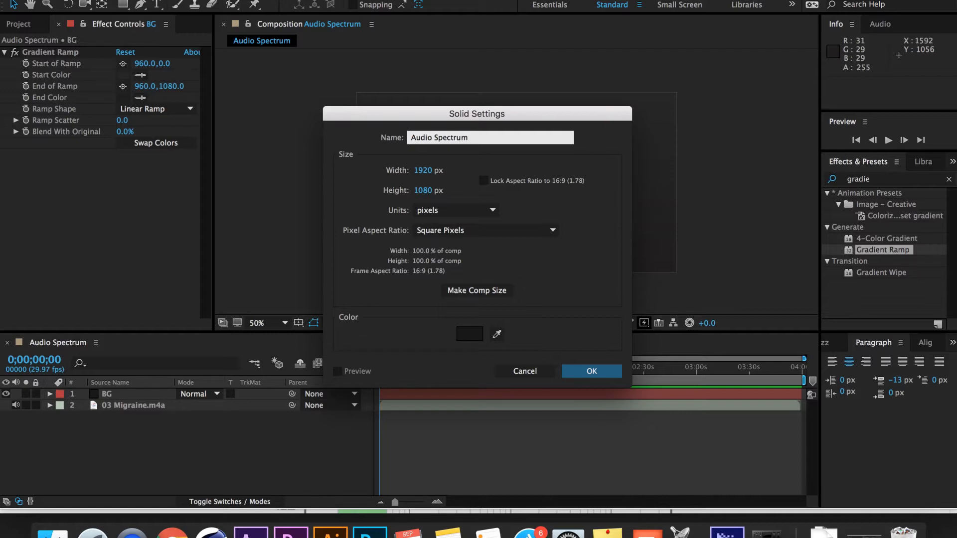
{"action": "key", "text": "Return"}
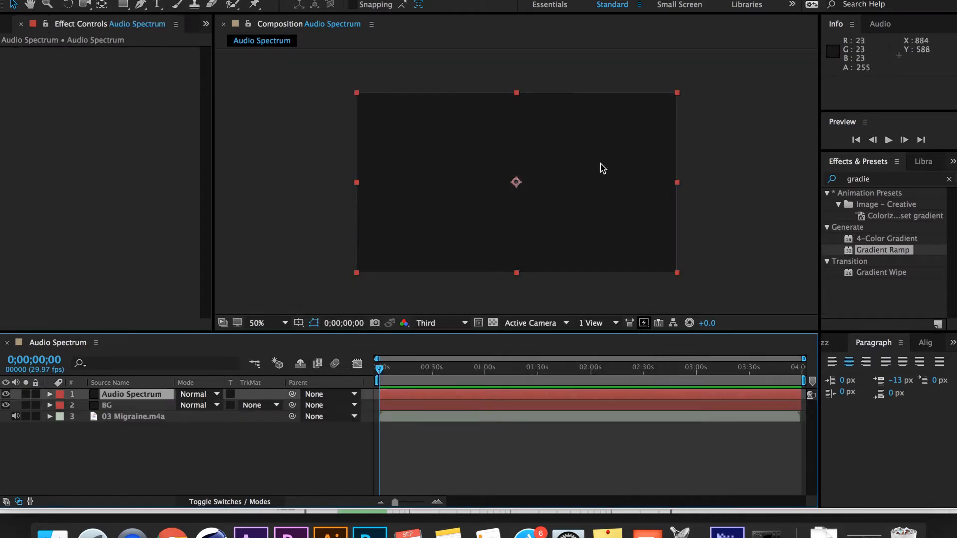
Find the Audio Spectrum effect and apply it to the Audio Spectrum solid
{"action": "left_click", "coordinate": [900, 182]}
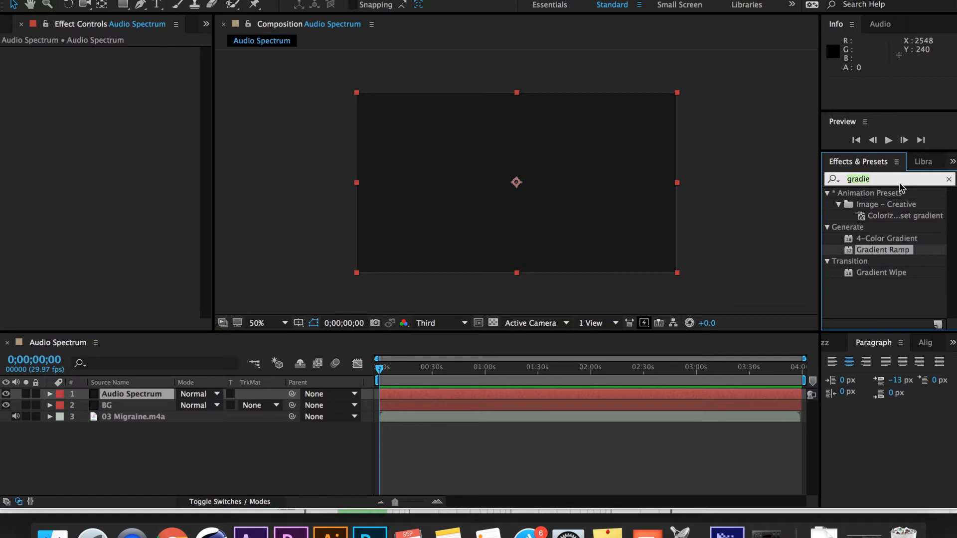
{"action": "type", "text": "Ad"}
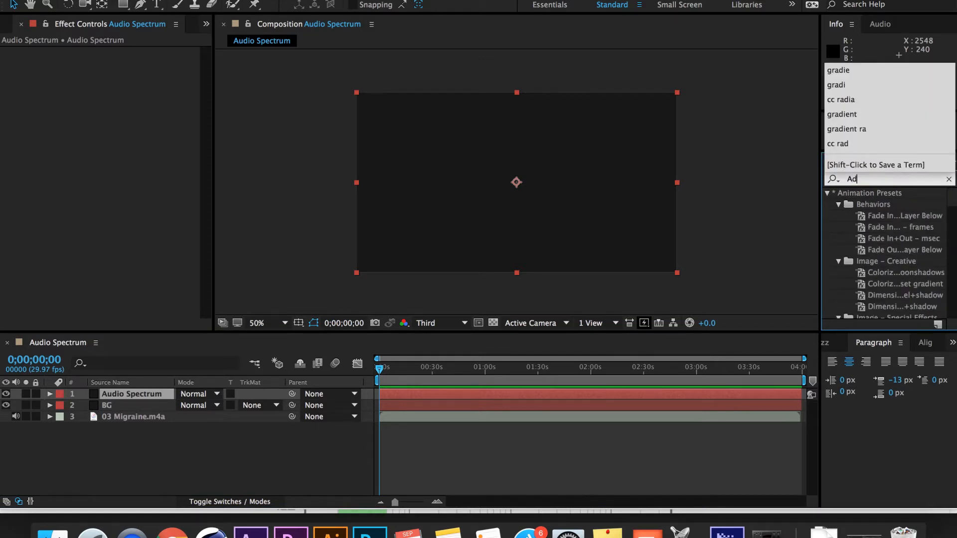
{"action": "type", "text": "ioAudio"}
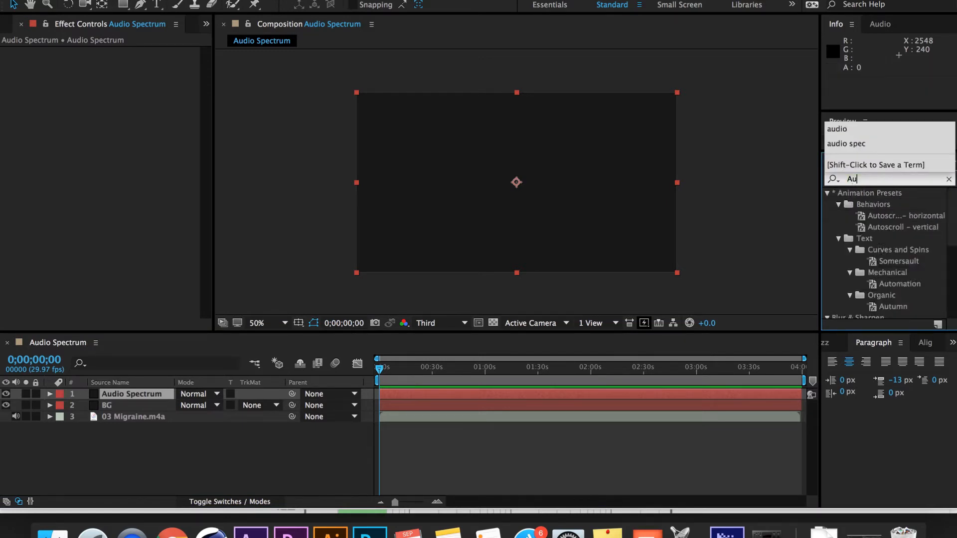
{"action": "left_click_drag", "start_coordinate": [906, 204], "coordinate": [588, 211]}
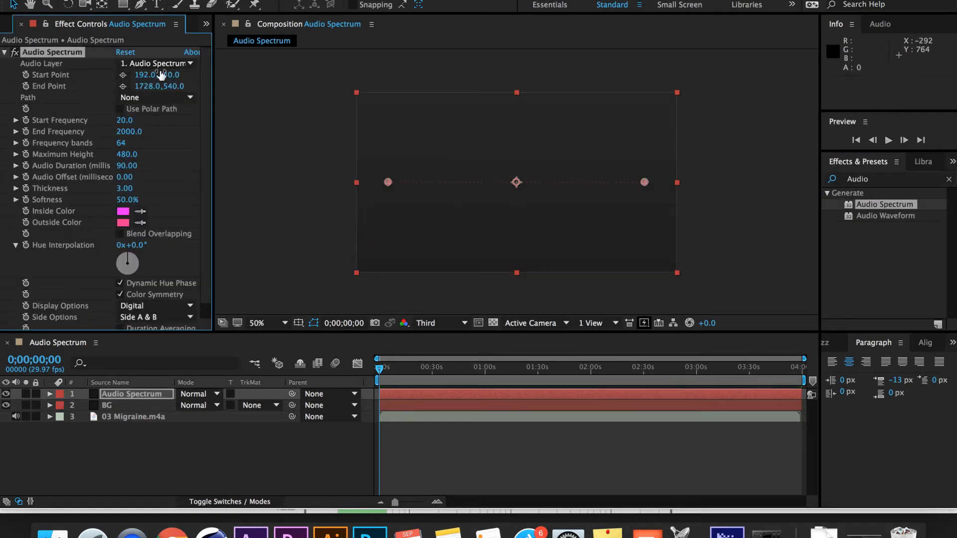
{"action": "left_click", "coordinate": [319, 192]}
{"action": "key", "text": "slash"}
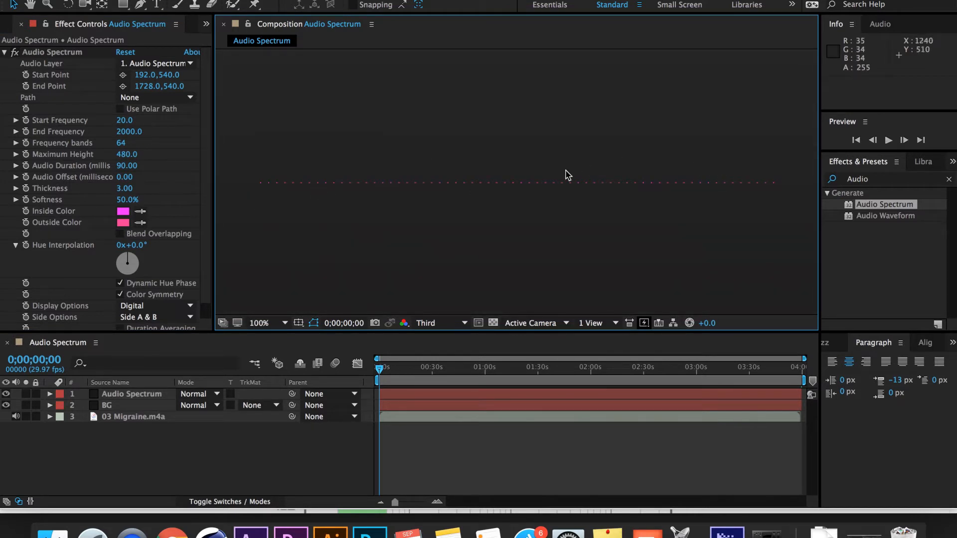
{"action": "key", "text": "comma"}
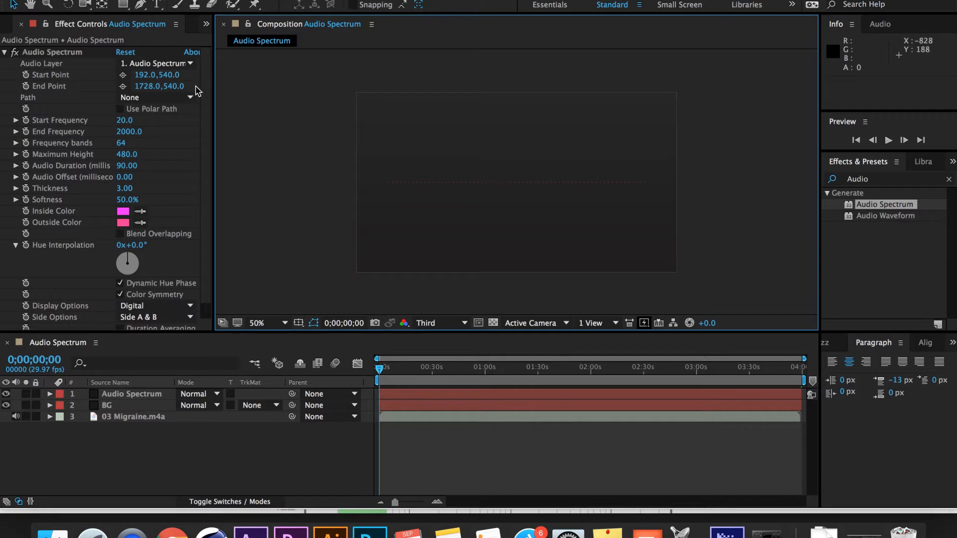
Set the effect's audio layer to 03 Migraine.m4a and preview the spectrum at 0;00;32;06
{"action": "left_click", "coordinate": [175, 64]}
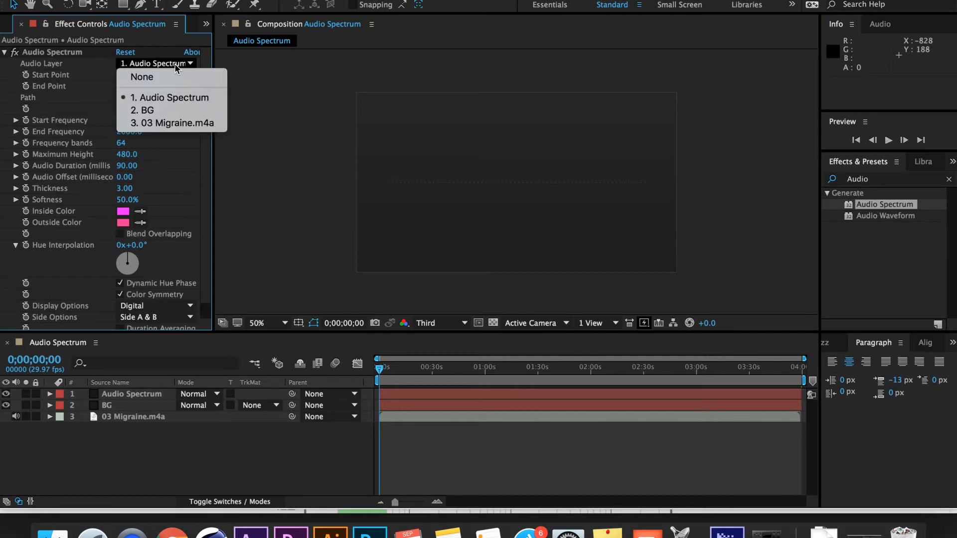
{"action": "left_click", "coordinate": [170, 123]}
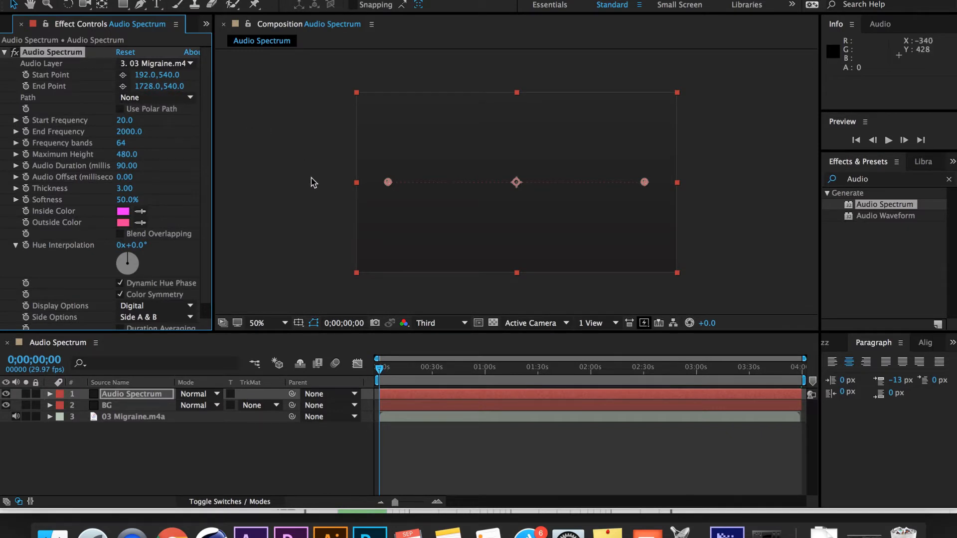
{"action": "left_click", "coordinate": [309, 252]}
{"action": "key", "text": "period"}
{"action": "left_click", "coordinate": [394, 368]}
{"action": "left_click_drag", "start_coordinate": [393, 372], "coordinate": [436, 374]}
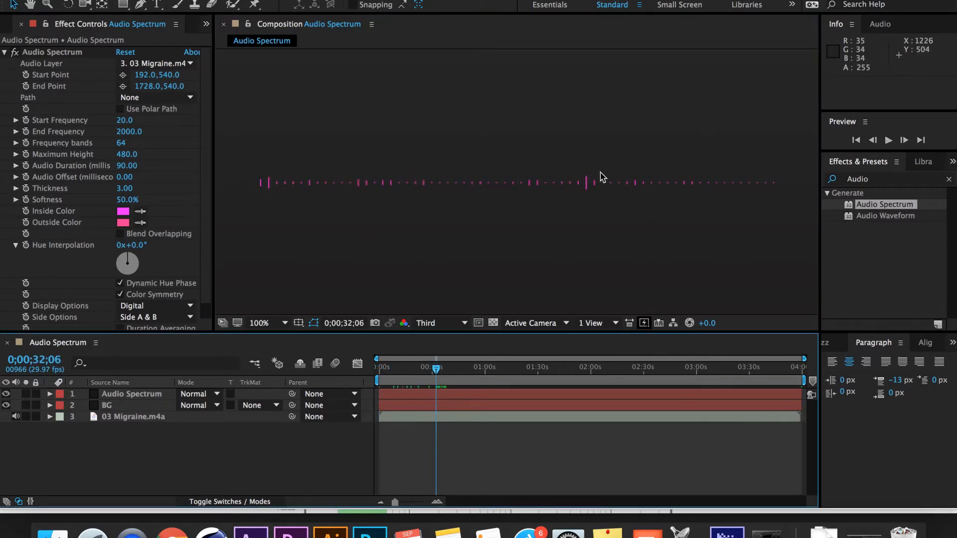
{"action": "key", "text": "comma"}
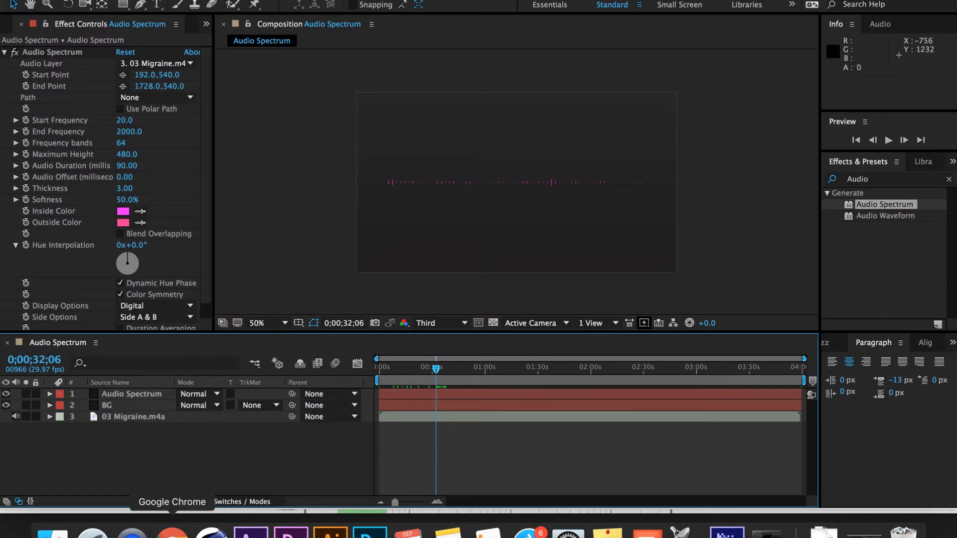
Switch to Google Chrome and examine the frequency bands explained on the Teach Me Audio audio spectrum page, including Sub Bass and Bass
{"action": "left_click", "coordinate": [172, 531]}
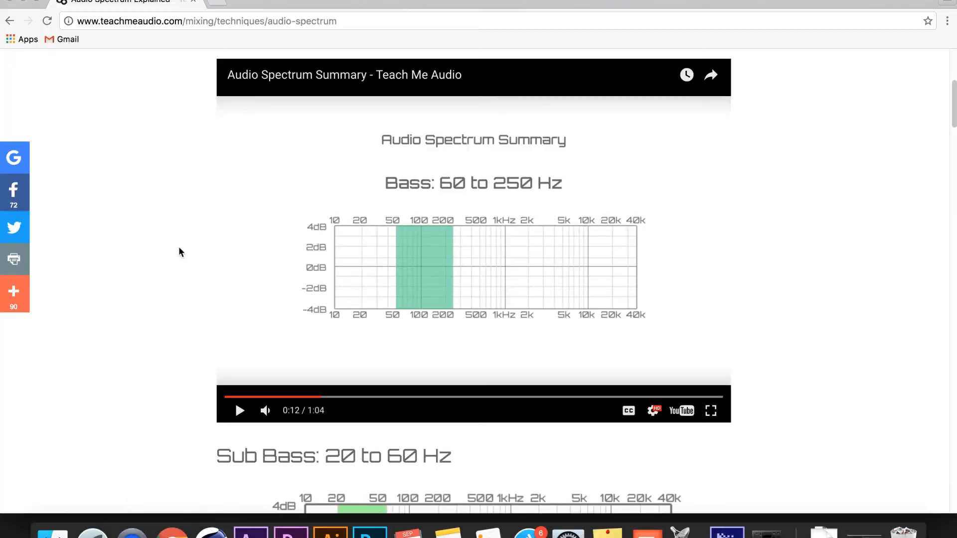
{"action": "scroll", "coordinate": [181, 252], "scroll_direction": "up", "scroll_amount": 5}
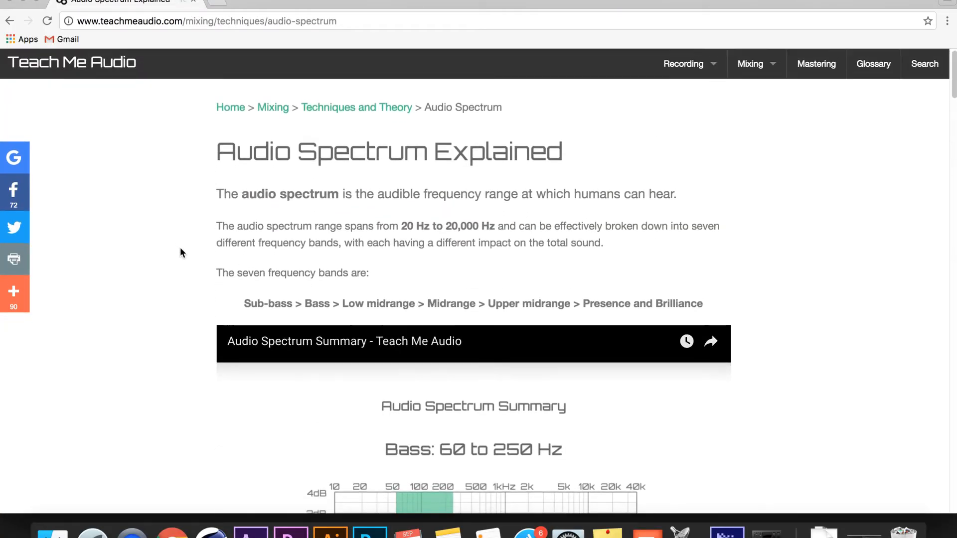
{"action": "scroll", "coordinate": [180, 252], "scroll_direction": "down", "scroll_amount": 5}
{"action": "scroll", "coordinate": [180, 253], "scroll_direction": "down", "scroll_amount": 5}
{"action": "left_click_drag", "start_coordinate": [216, 101], "coordinate": [479, 101]}
{"action": "left_click", "coordinate": [479, 100]}
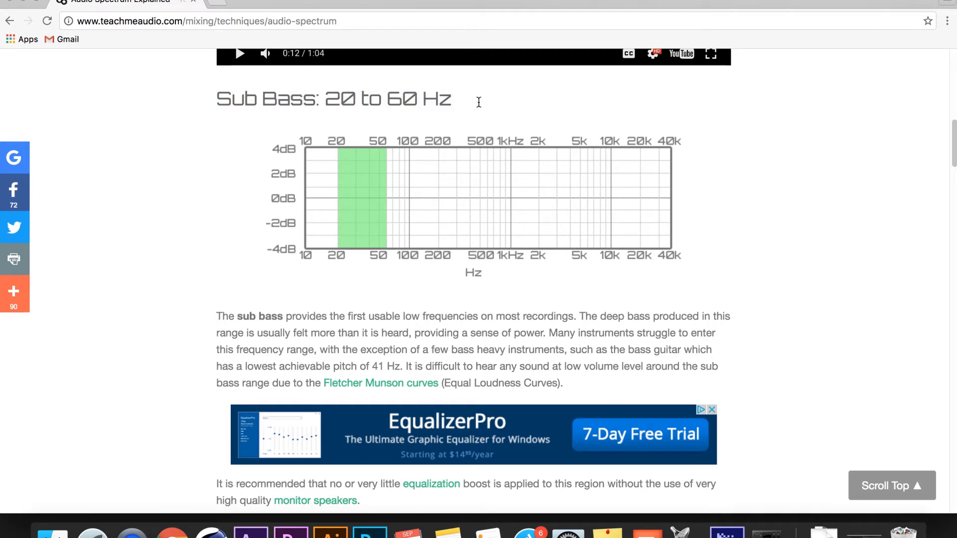
{"action": "scroll", "coordinate": [479, 102], "scroll_direction": "down", "scroll_amount": 1}
{"action": "scroll", "coordinate": [478, 103], "scroll_direction": "down", "scroll_amount": 10}
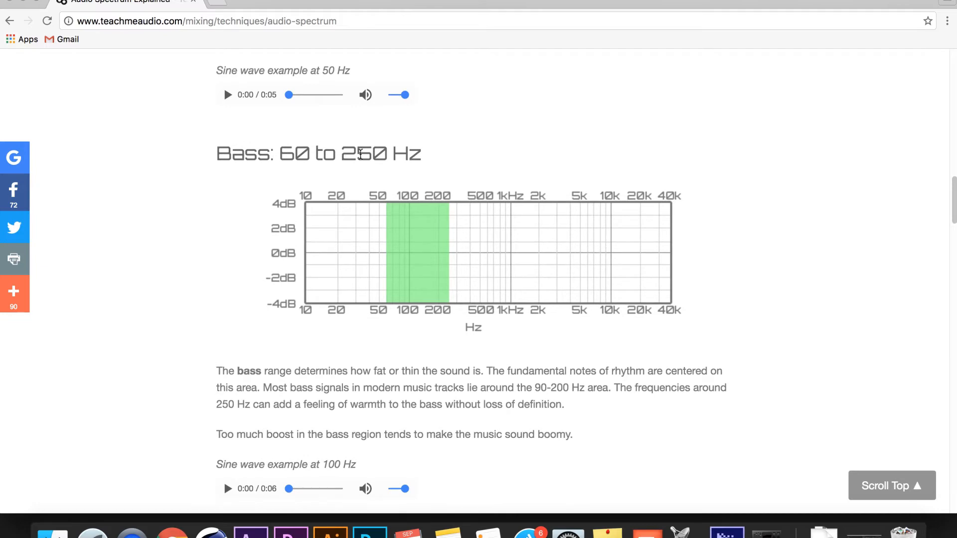
{"action": "scroll", "coordinate": [363, 155], "scroll_direction": "down", "scroll_amount": 9}
{"action": "scroll", "coordinate": [363, 155], "scroll_direction": "up", "scroll_amount": 20}
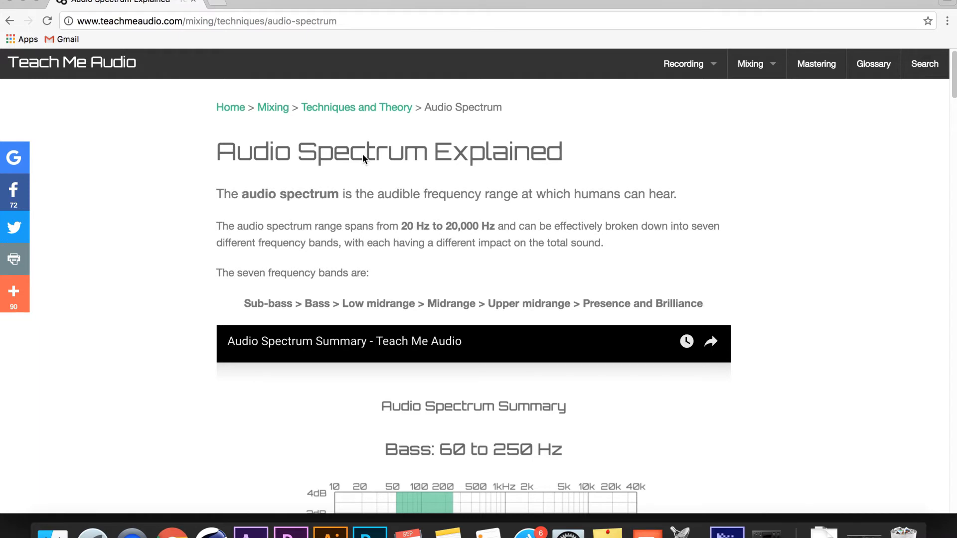
{"action": "left_click_drag", "start_coordinate": [232, 139], "coordinate": [601, 161]}
{"action": "left_click", "coordinate": [600, 160]}
{"action": "scroll", "coordinate": [600, 161], "scroll_direction": "down", "scroll_amount": 5}
{"action": "scroll", "coordinate": [602, 166], "scroll_direction": "up", "scroll_amount": 4}
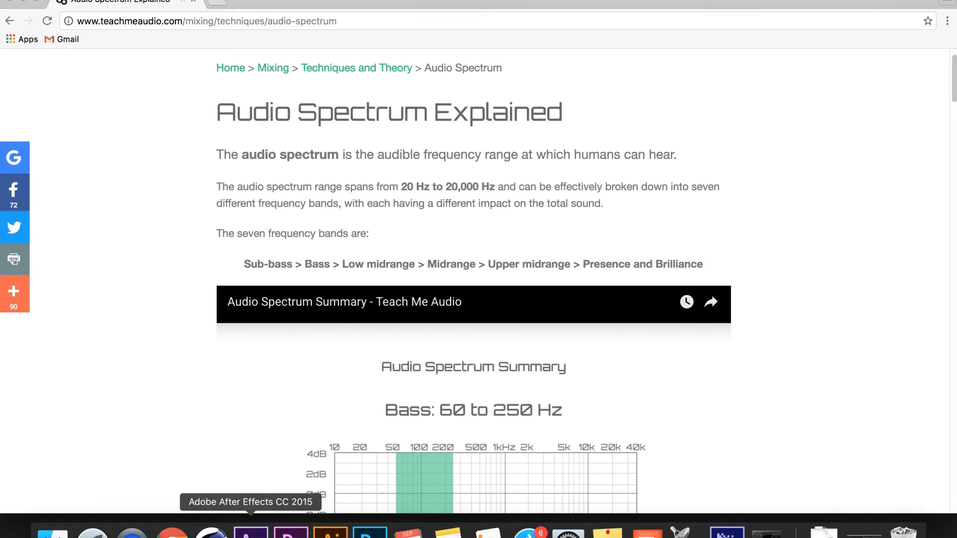
Switch back to After Effects, set the Audio Spectrum's Start Frequency to 250 and End Frequency to 500, and preview it at 0;00;44;21
{"action": "left_click", "coordinate": [250, 533]}
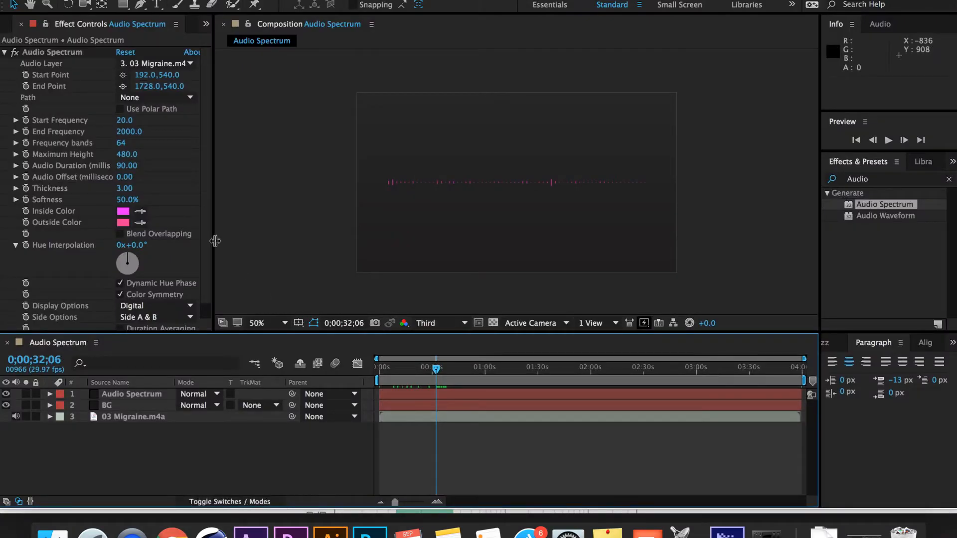
{"action": "left_click", "coordinate": [124, 124]}
{"action": "type", "text": "250"}
{"action": "key", "text": "Tab"}
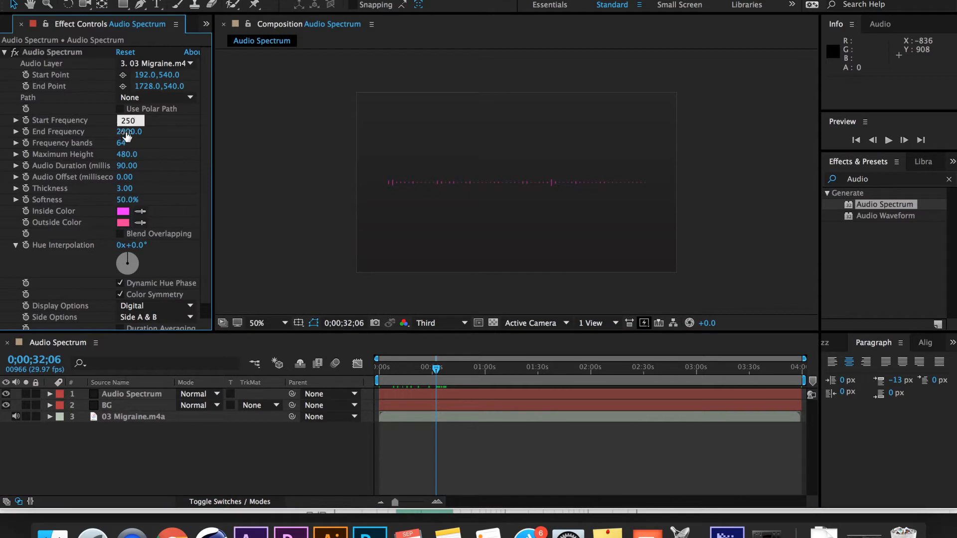
{"action": "type", "text": "500"}
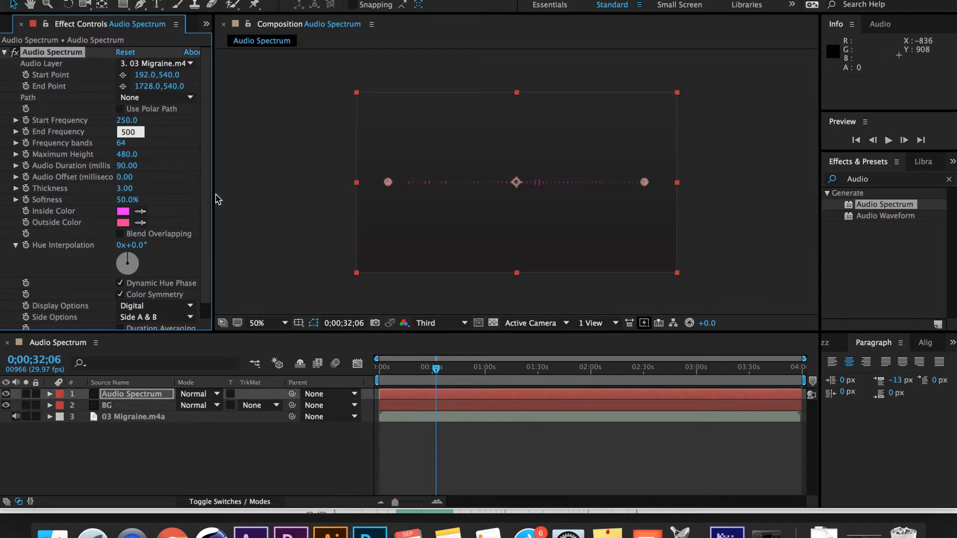
{"action": "left_click", "coordinate": [282, 244]}
{"action": "left_click", "coordinate": [406, 373]}
{"action": "left_click_drag", "start_coordinate": [406, 374], "coordinate": [457, 374]}
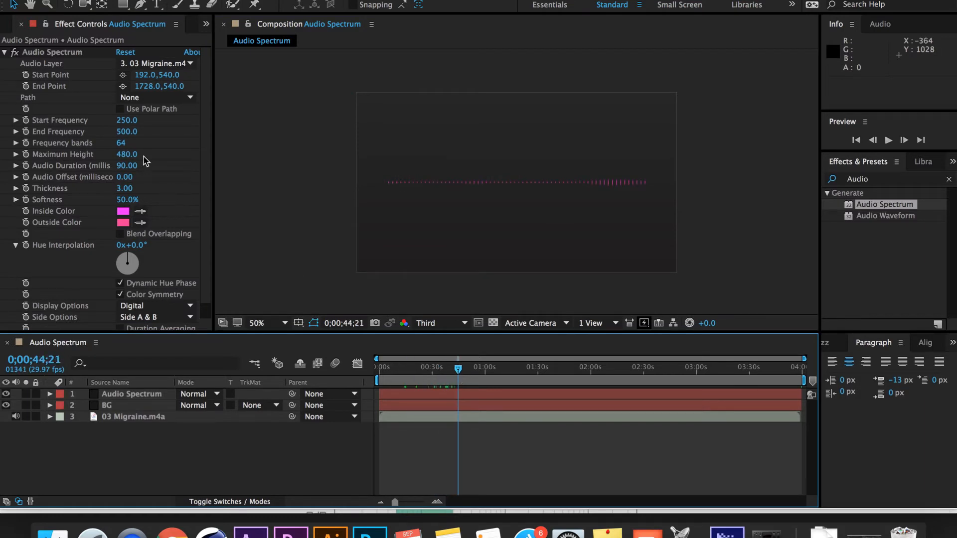
Set Frequency bands to 46 and Maximum Height to 5500, and preview the spectrum at 0;00;20;25
{"action": "left_click", "coordinate": [124, 145]}
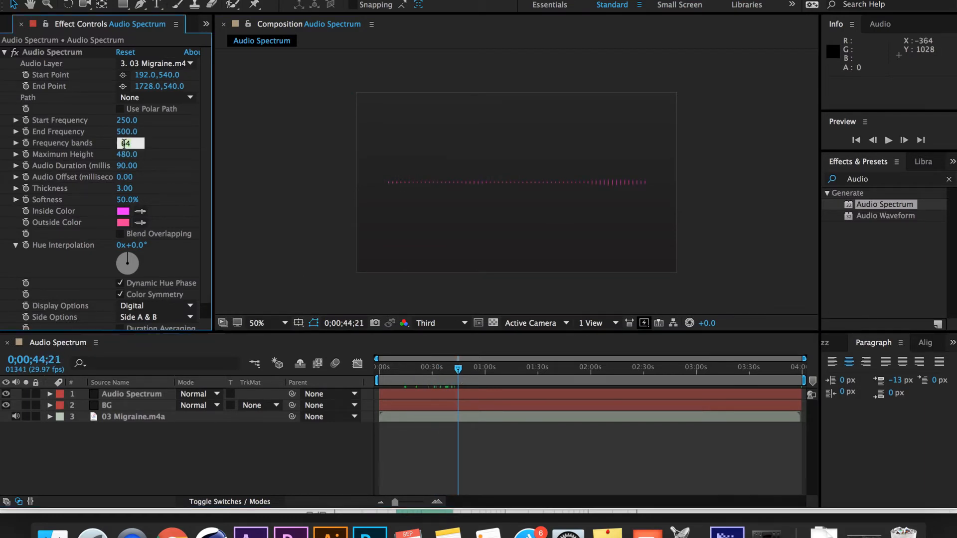
{"action": "key", "text": "Return"}
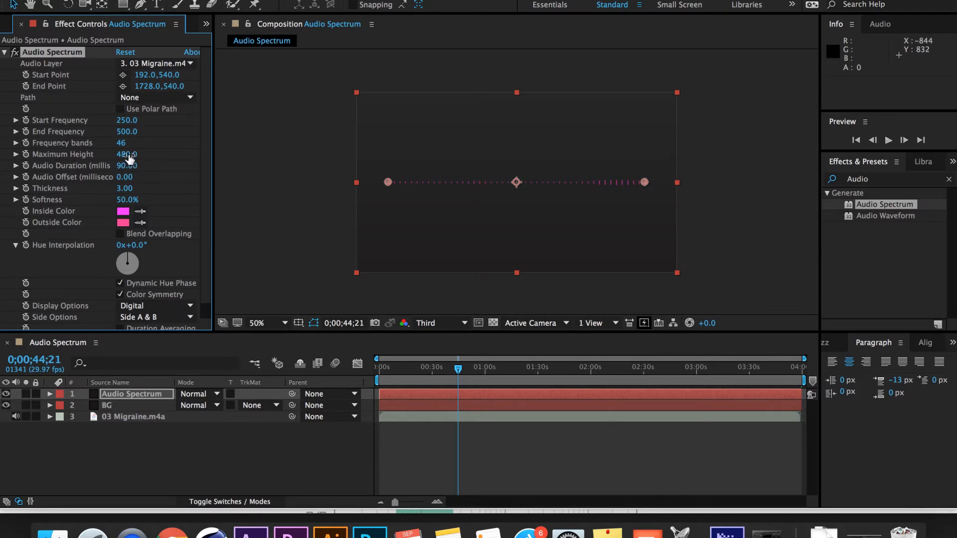
{"action": "left_click", "coordinate": [128, 155]}
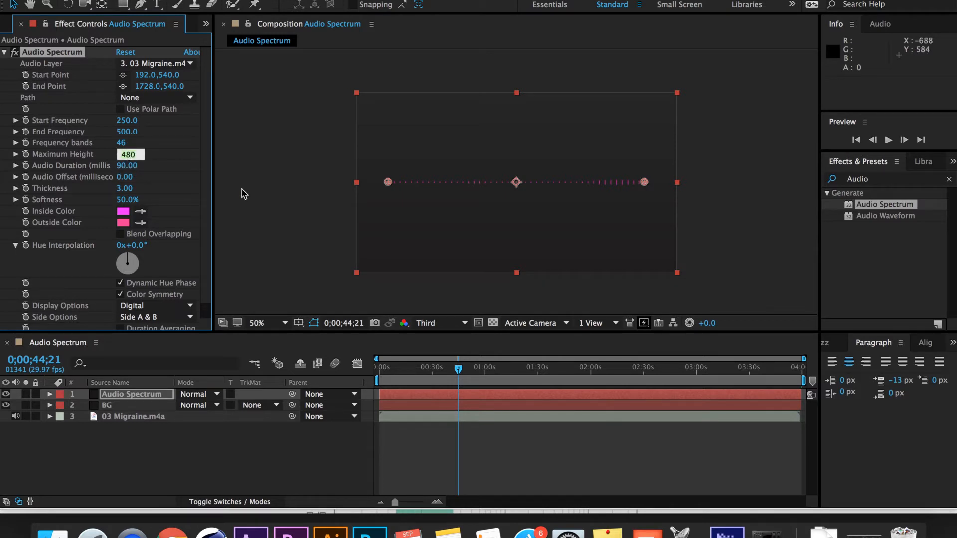
{"action": "type", "text": "5500"}
{"action": "key", "text": "Return"}
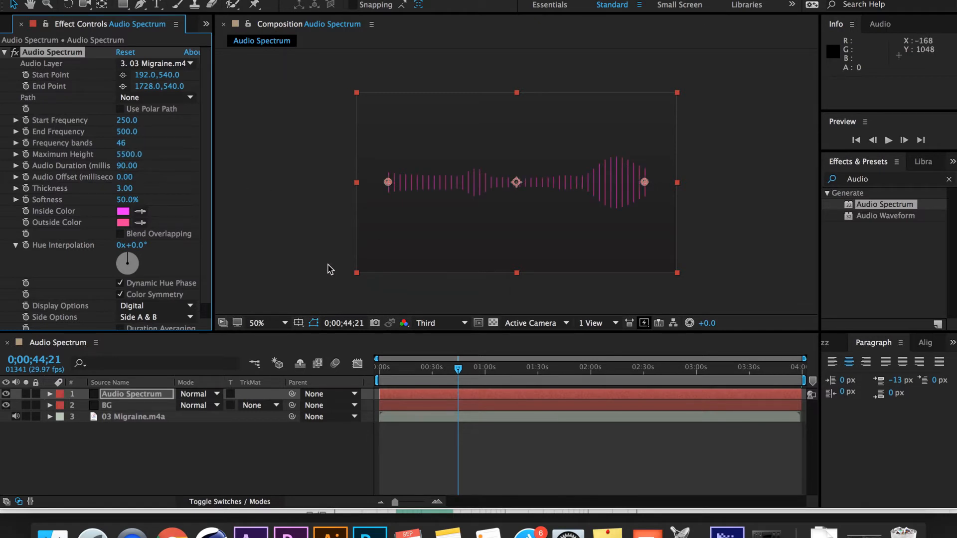
{"action": "left_click", "coordinate": [301, 244]}
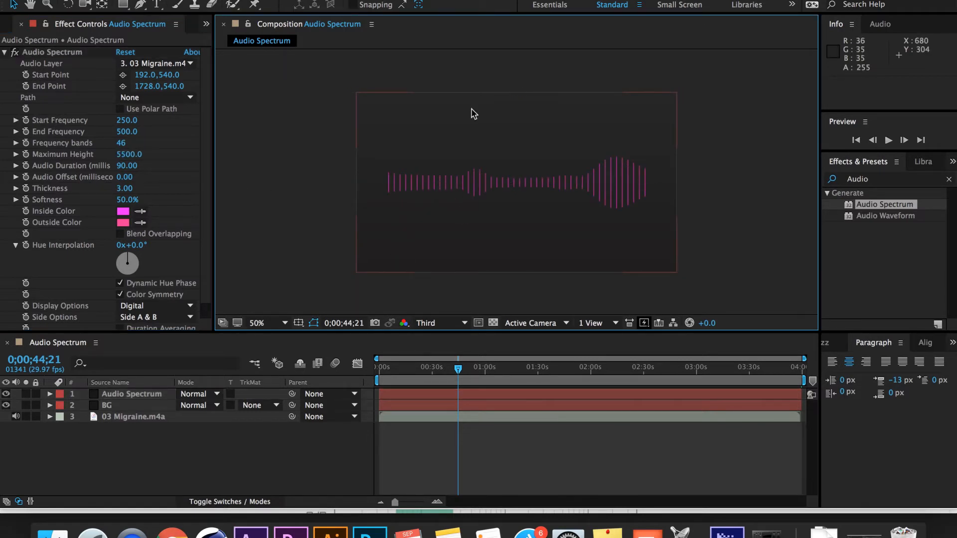
{"action": "mouse_move", "coordinate": [429, 374]}
{"action": "left_mouse_down"}
{"action": "mouse_move", "coordinate": [402, 372]}
{"action": "mouse_move", "coordinate": [416, 371]}
{"action": "left_mouse_up"}
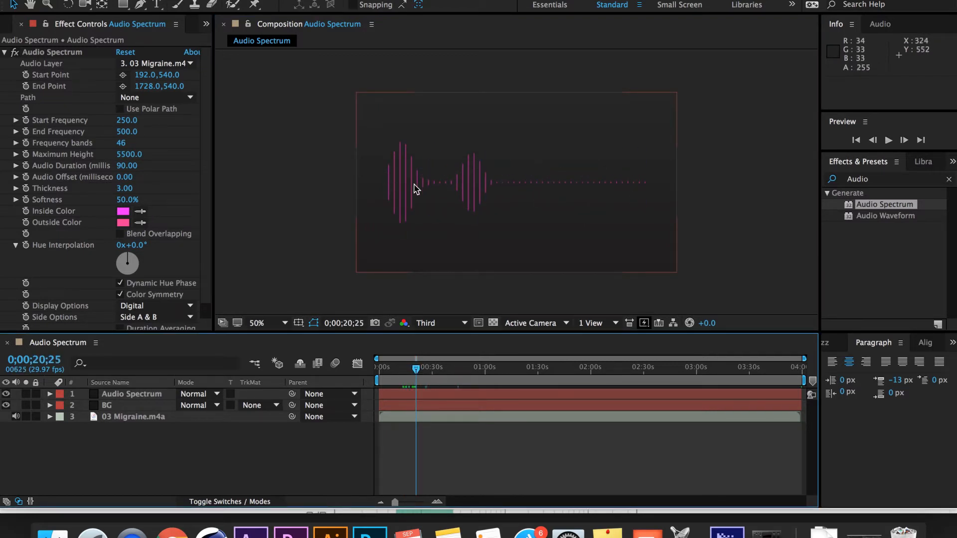
Set the Audio Spectrum's Side Options to Side A so the bars extend only upward
{"action": "scroll", "coordinate": [152, 315], "scroll_direction": "down", "scroll_amount": 1}
{"action": "left_click", "coordinate": [151, 302]}
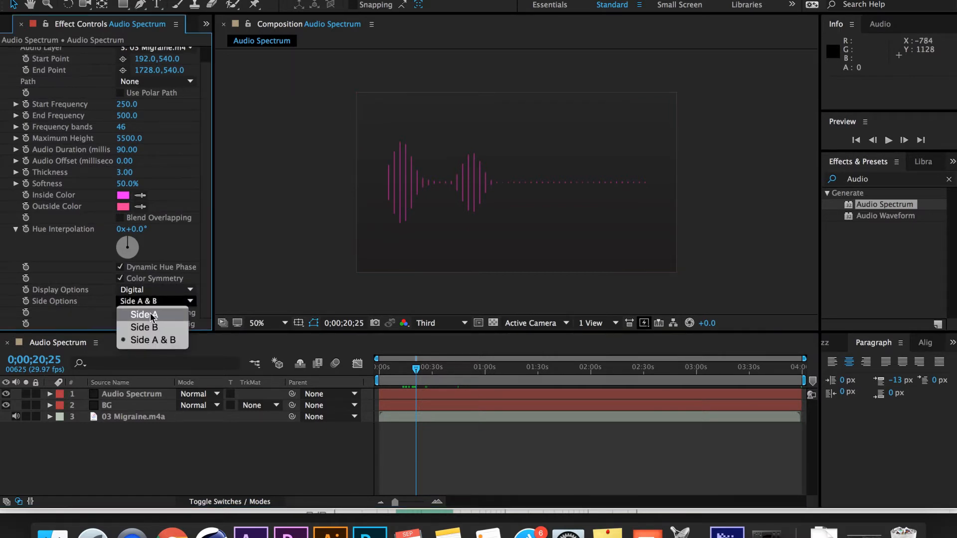
{"action": "left_click", "coordinate": [150, 315]}
{"action": "left_click", "coordinate": [270, 255]}
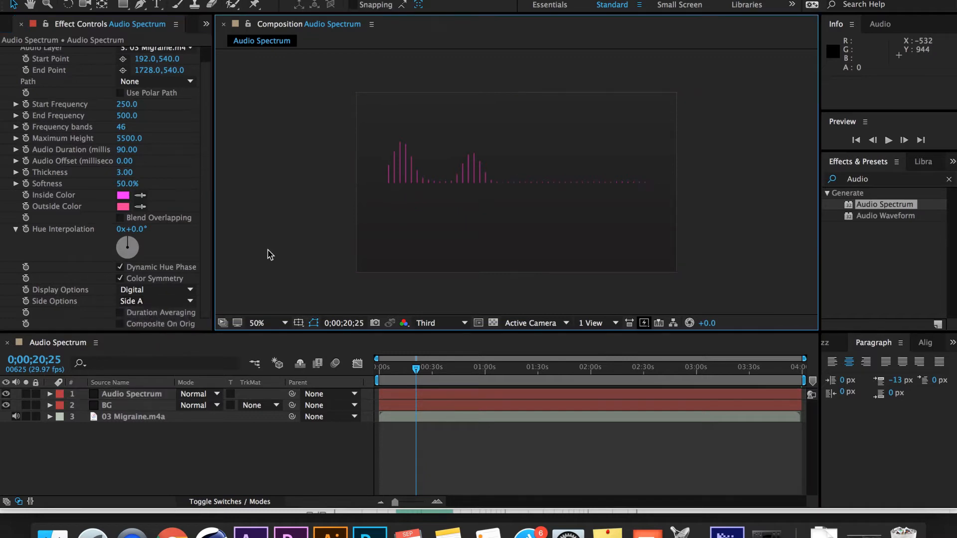
Try the Analog lines and Analog dots display options, and return Display Options to Digital
{"action": "left_click", "coordinate": [169, 291]}
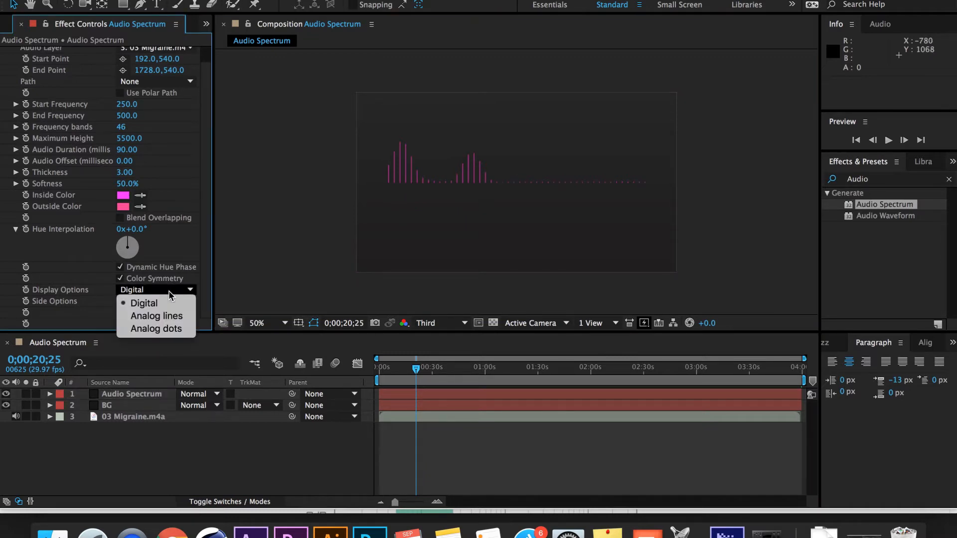
{"action": "left_click", "coordinate": [158, 316]}
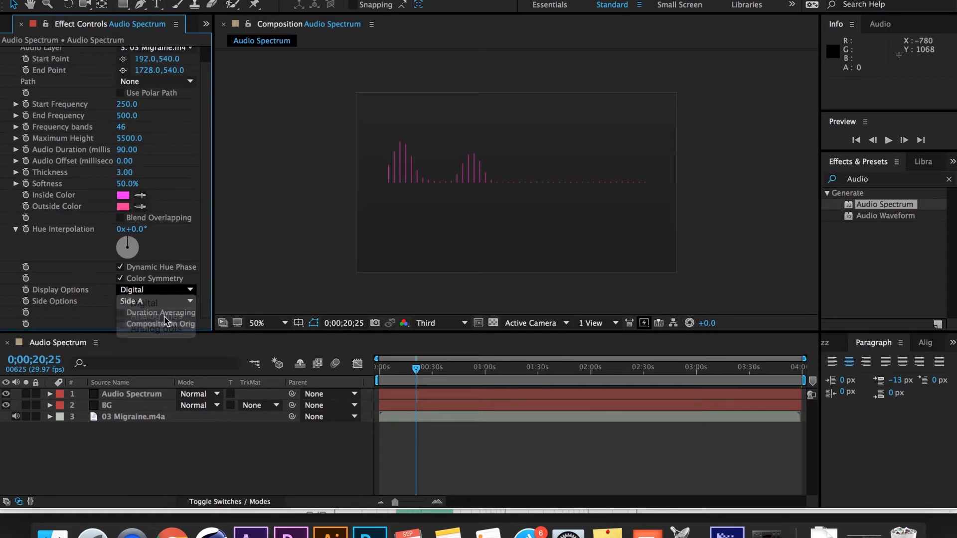
{"action": "left_click", "coordinate": [179, 291]}
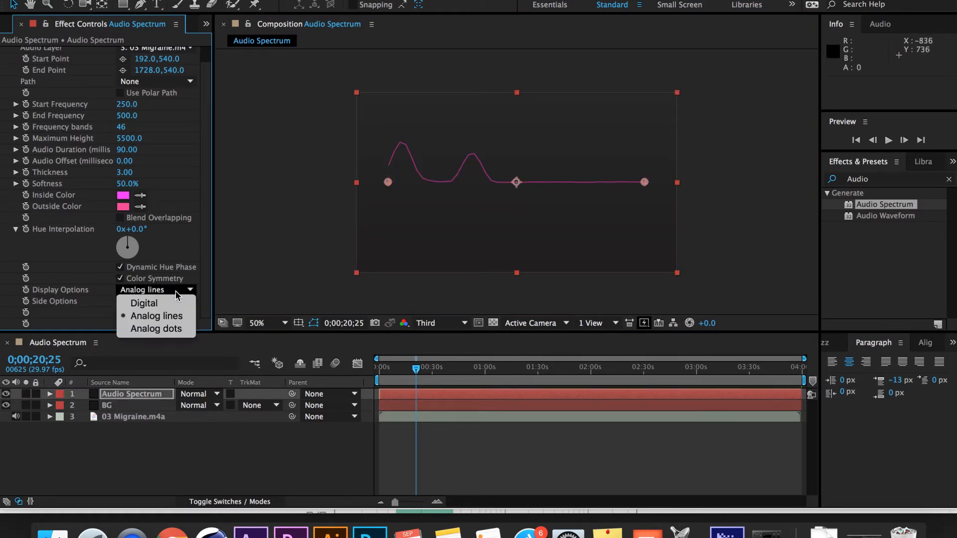
{"action": "left_click", "coordinate": [167, 328]}
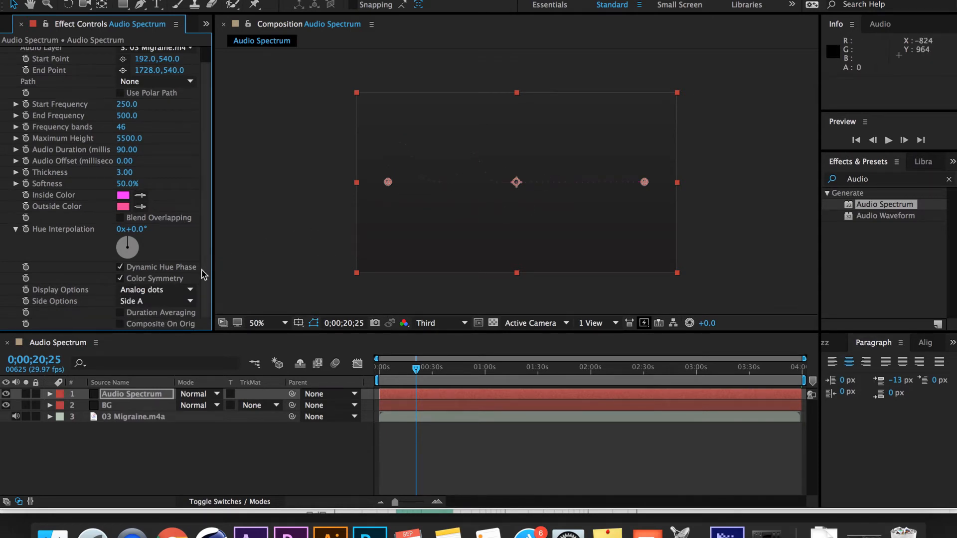
{"action": "left_click", "coordinate": [182, 292]}
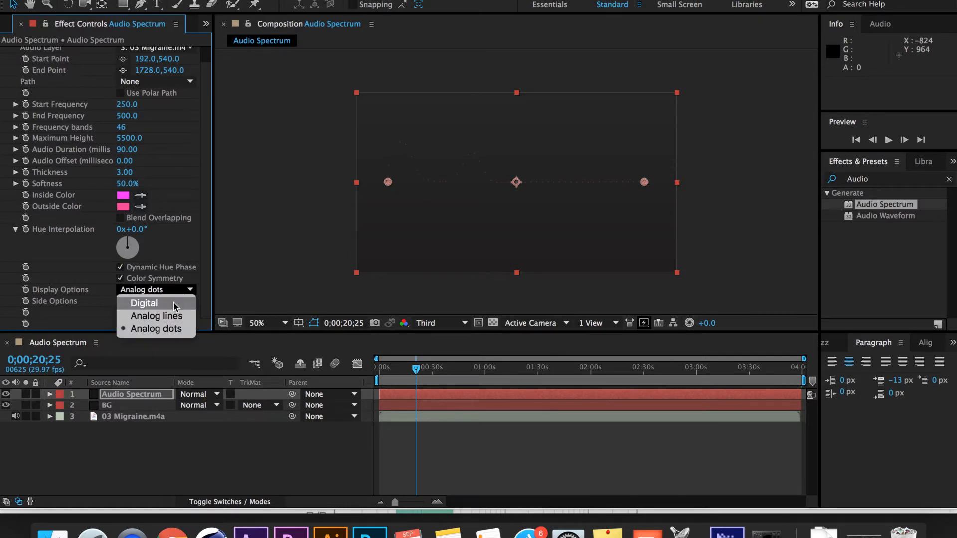
{"action": "left_click", "coordinate": [174, 302]}
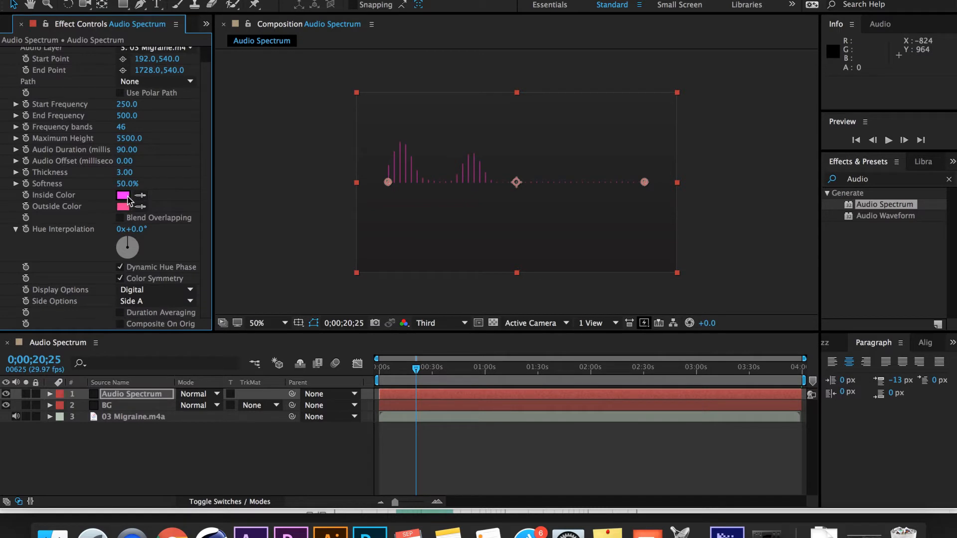
Change the spectrum's Inside Color to a bright orange with RGB values 255, 129, 6
{"action": "left_click", "coordinate": [124, 198]}
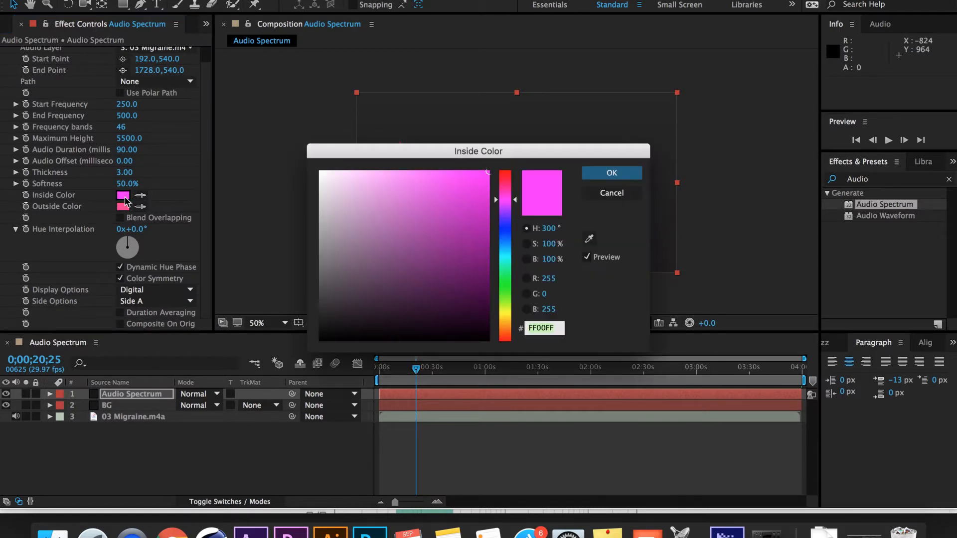
{"action": "left_click_drag", "start_coordinate": [507, 333], "coordinate": [506, 328]}
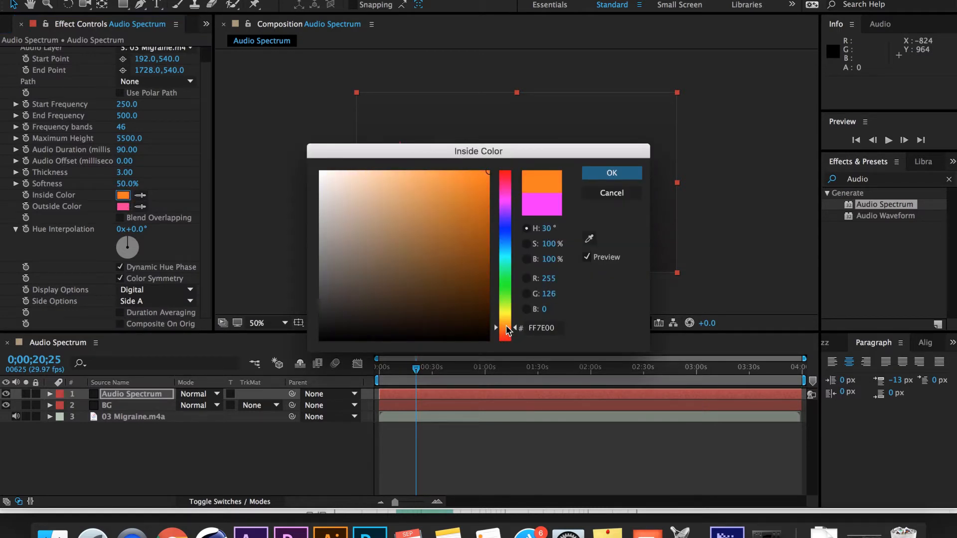
{"action": "left_click", "coordinate": [463, 171]}
{"action": "left_click", "coordinate": [483, 172]}
{"action": "left_click", "coordinate": [631, 173]}
Match the spectrum's Outside Color to the orange Inside Color by sampling it with the eyedropper
{"action": "left_click", "coordinate": [140, 206]}
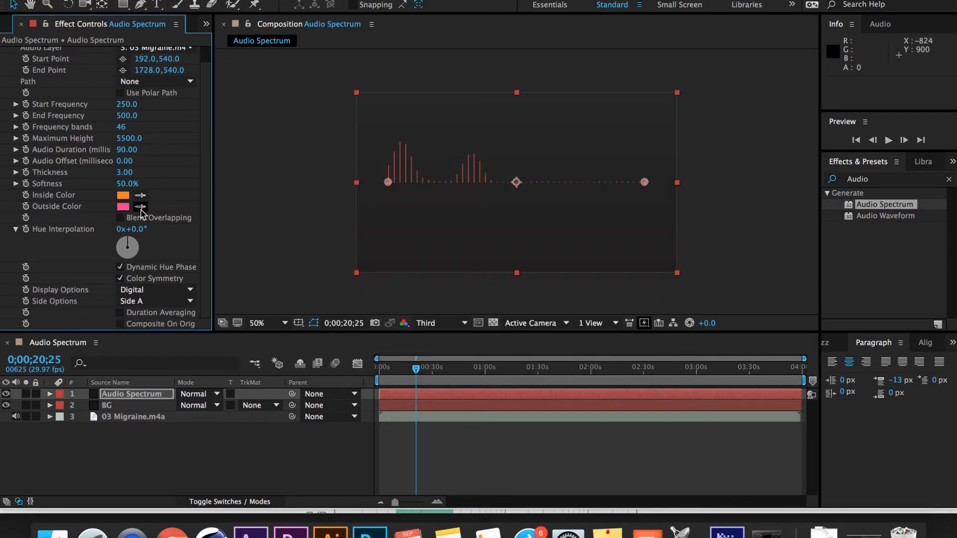
{"action": "left_click", "coordinate": [123, 195]}
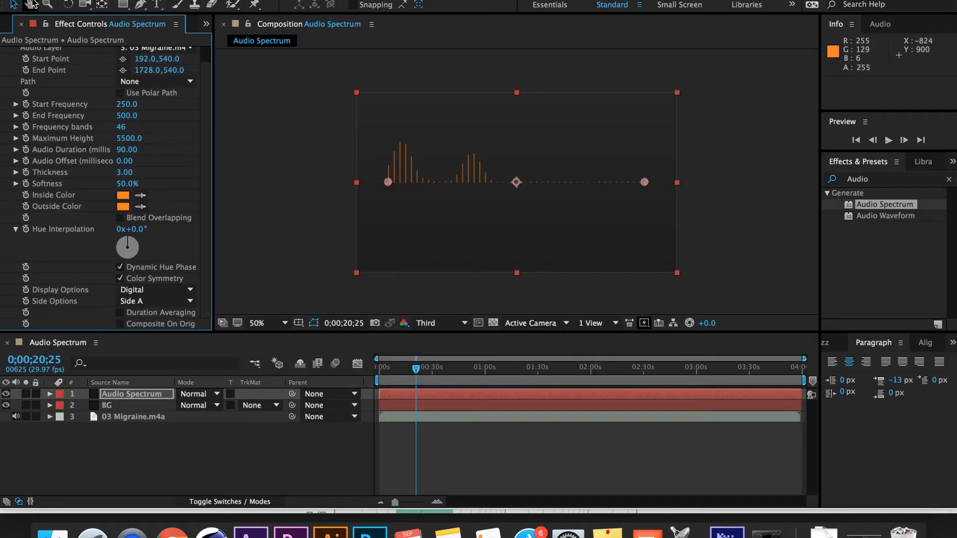
{"action": "left_click", "coordinate": [288, 174]}
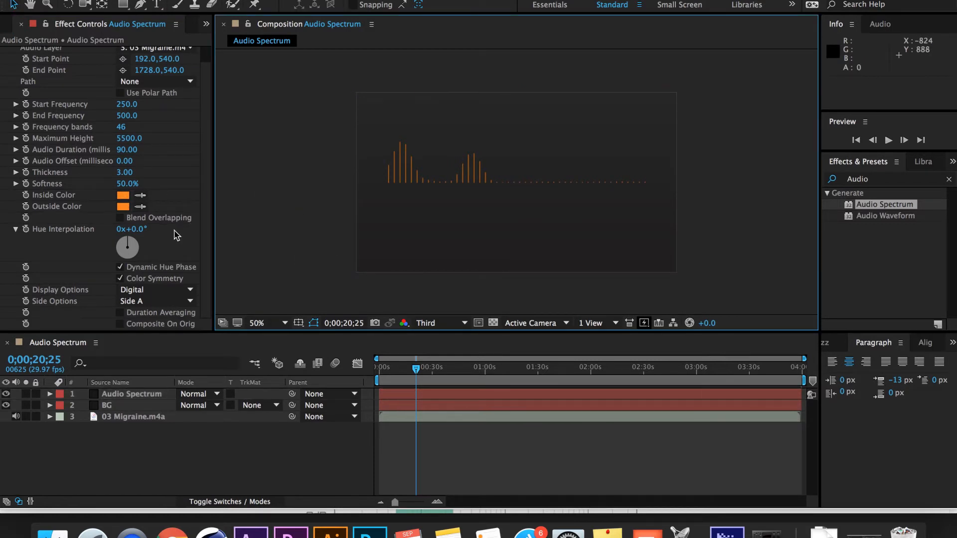
Set the spectrum's Thickness to 28 and Softness to 0%, preview the bars along the timeline, and return to 0;00;00;00
{"action": "left_click", "coordinate": [125, 172]}
{"action": "key", "text": "Return"}
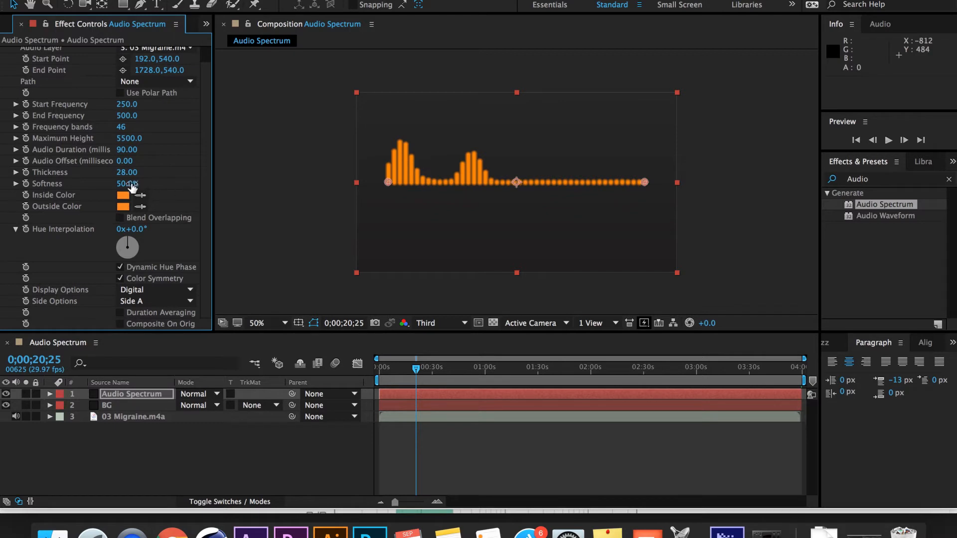
{"action": "left_click_drag", "start_coordinate": [128, 188], "coordinate": [2, 195]}
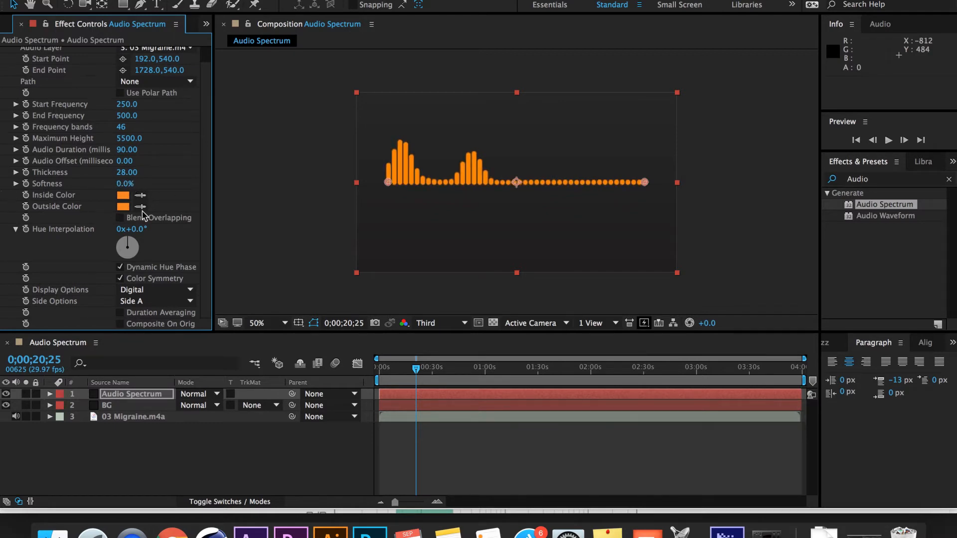
{"action": "left_click", "coordinate": [277, 188]}
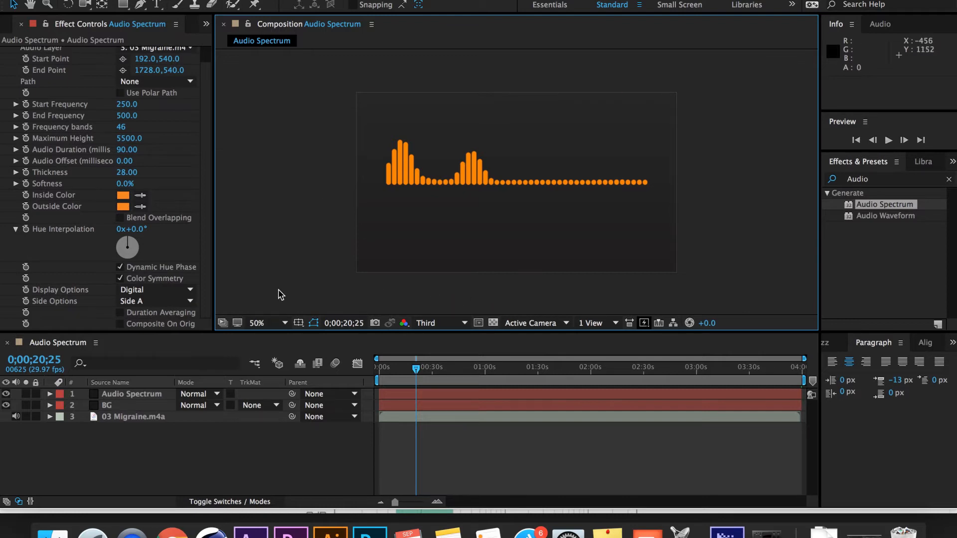
{"action": "left_click_drag", "start_coordinate": [415, 371], "coordinate": [353, 373]}
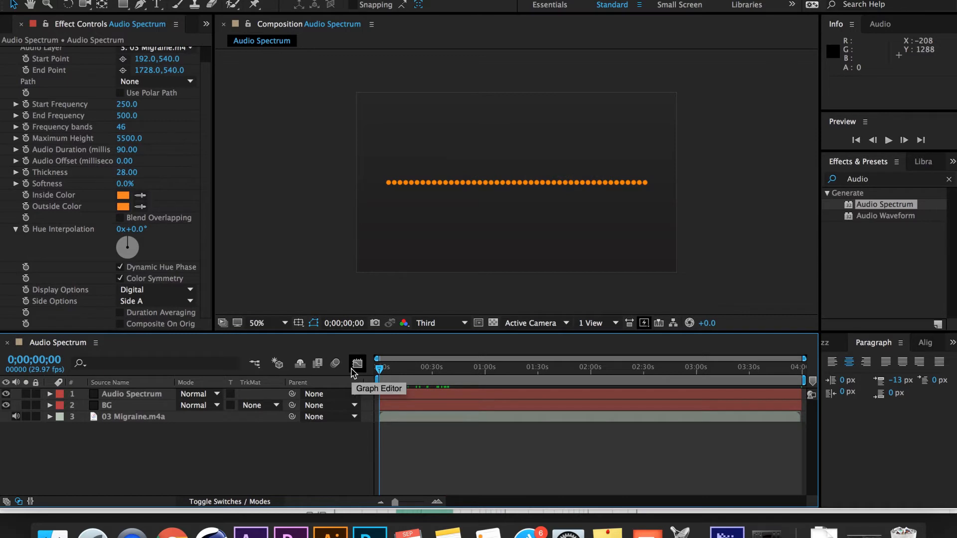
{"action": "left_click_drag", "start_coordinate": [420, 371], "coordinate": [379, 371]}
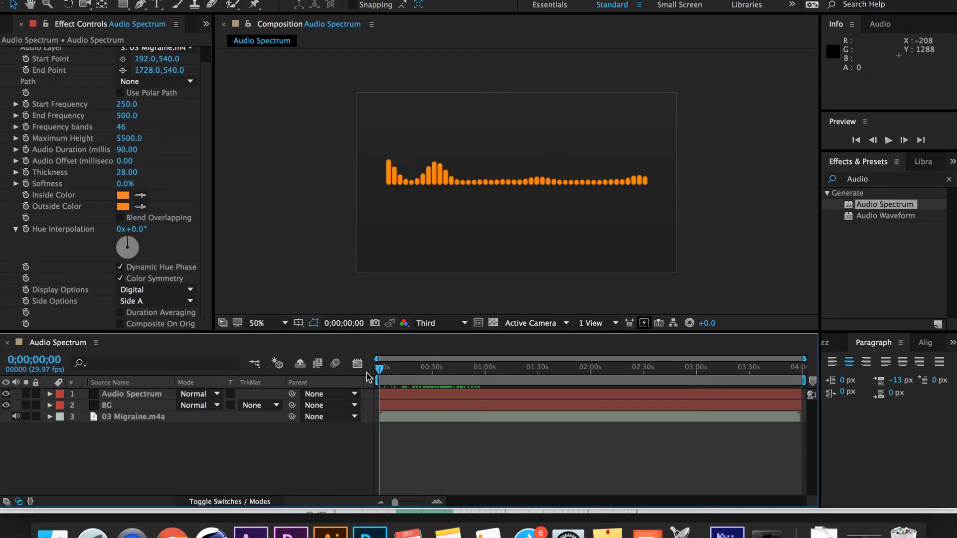
Pre-compose the Audio Spectrum layer as Audio Spectrum 2, leaving all attributes in the current composition
{"action": "left_click", "coordinate": [870, 178]}
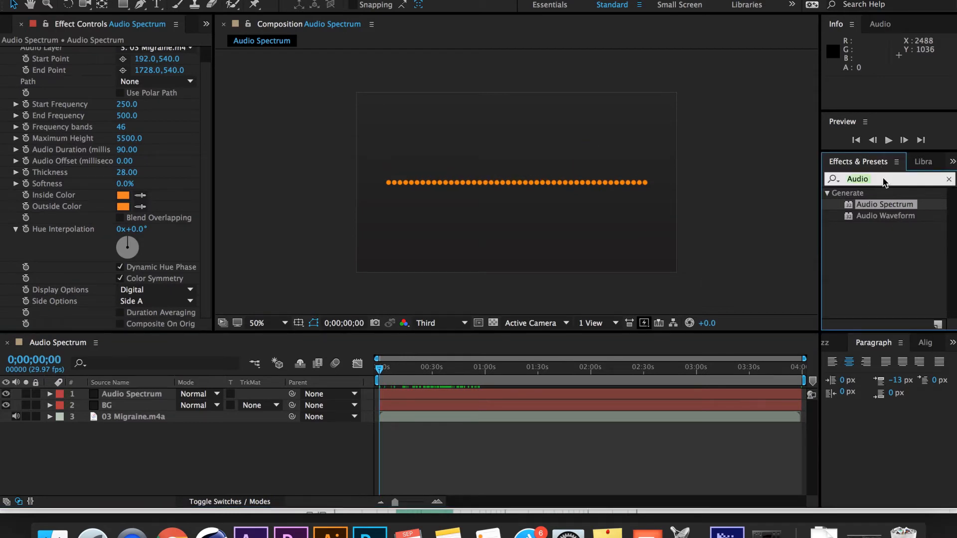
{"action": "left_click", "coordinate": [169, 427]}
{"action": "left_click", "coordinate": [146, 395]}
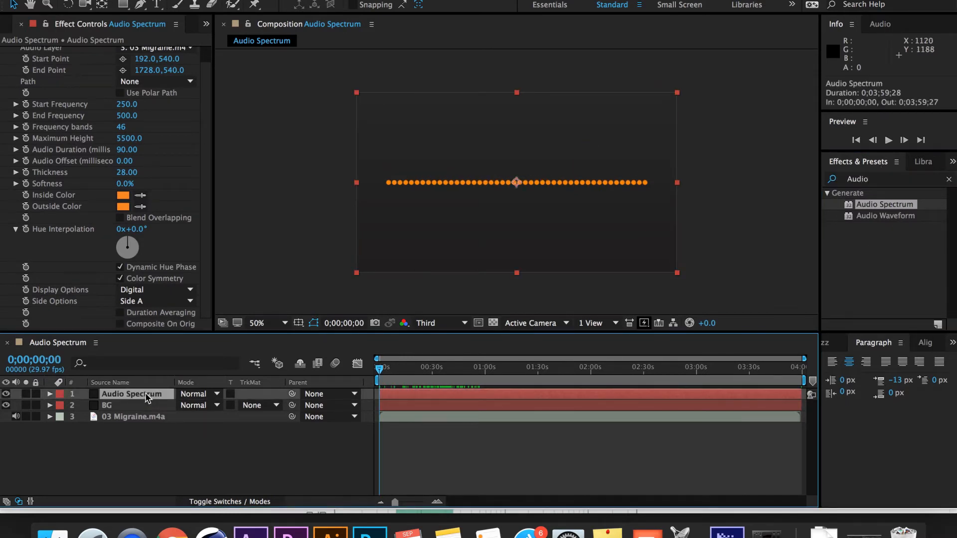
{"action": "right_click", "coordinate": [146, 397]}
{"action": "left_click", "coordinate": [165, 403]}
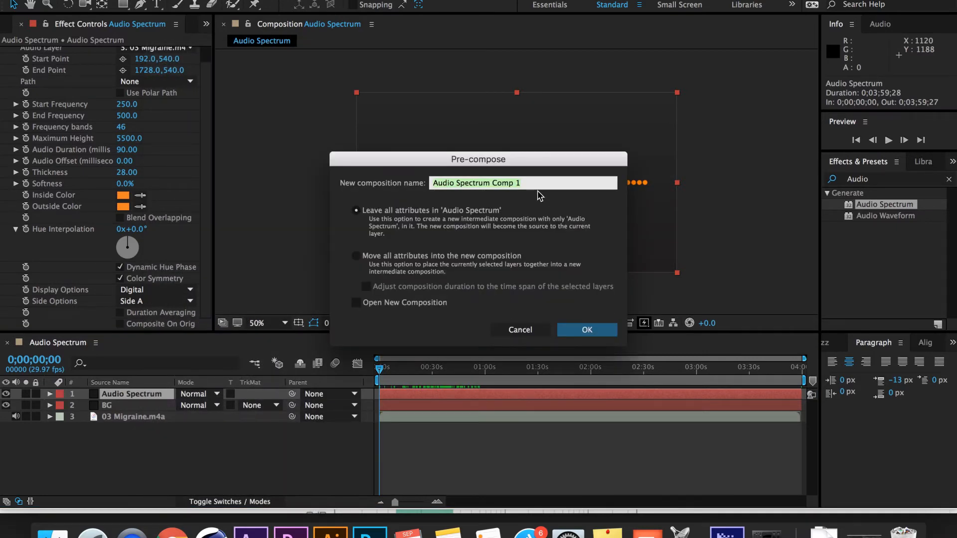
{"action": "type", "text": "Ad"}
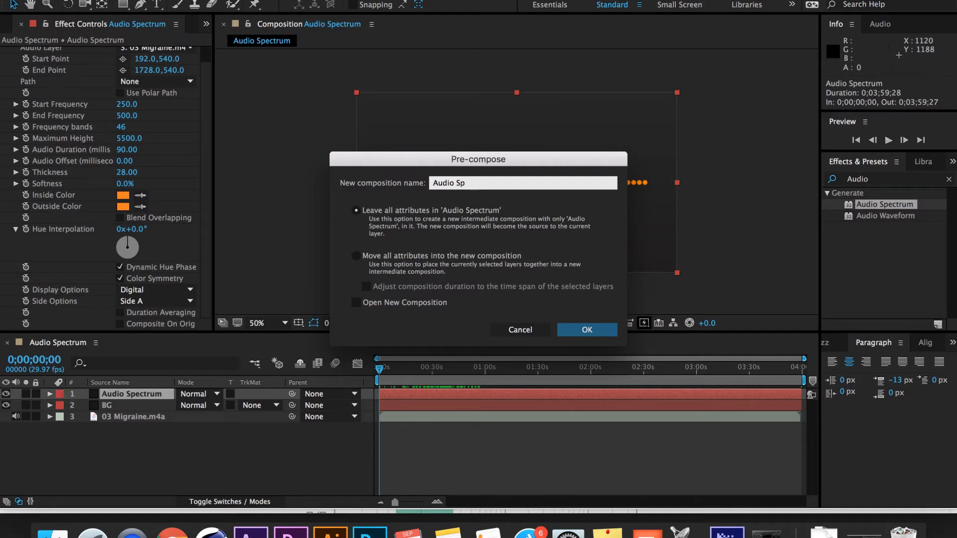
{"action": "type", "text": "Au"}
{"action": "key", "text": "Return"}
Find CC Radial Fast Blur and apply it to the Audio Spectrum 2 layer
{"action": "left_click", "coordinate": [874, 183]}
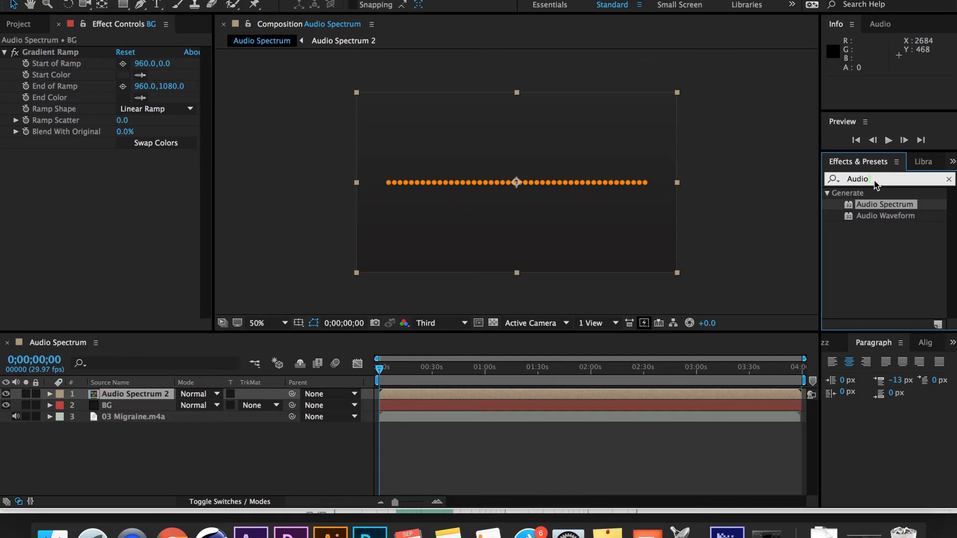
{"action": "left_click", "coordinate": [874, 182]}
{"action": "type", "text": "cc rad"}
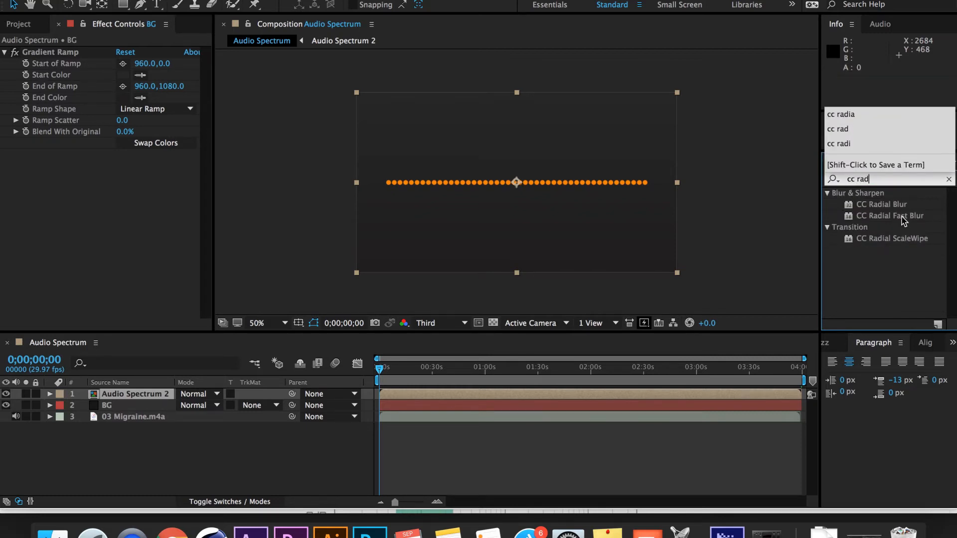
{"action": "left_click_drag", "start_coordinate": [903, 220], "coordinate": [136, 397]}
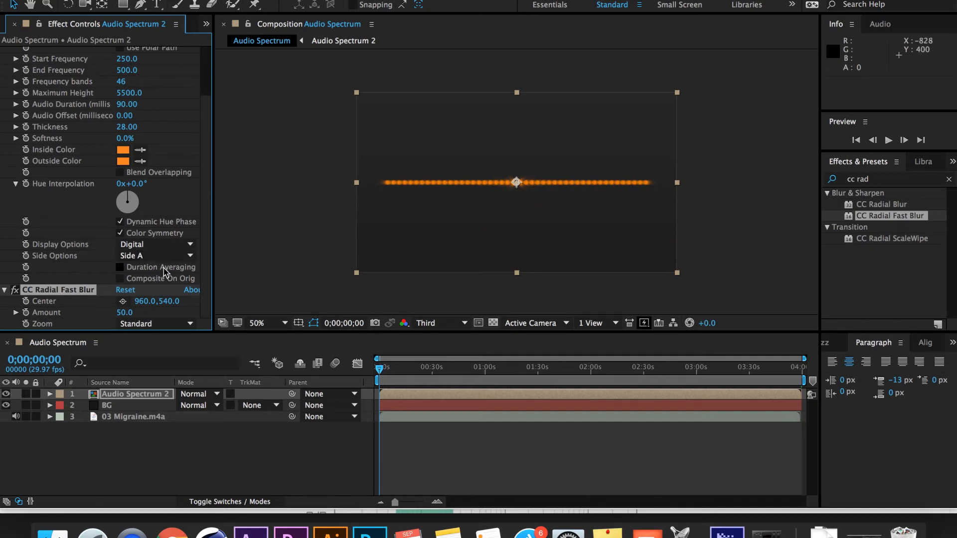
Set the radial blur's Center to about -52, -128 beyond the frame's upper-left corner, Amount to 100 and Zoom to Brightest
{"action": "left_click", "coordinate": [123, 302]}
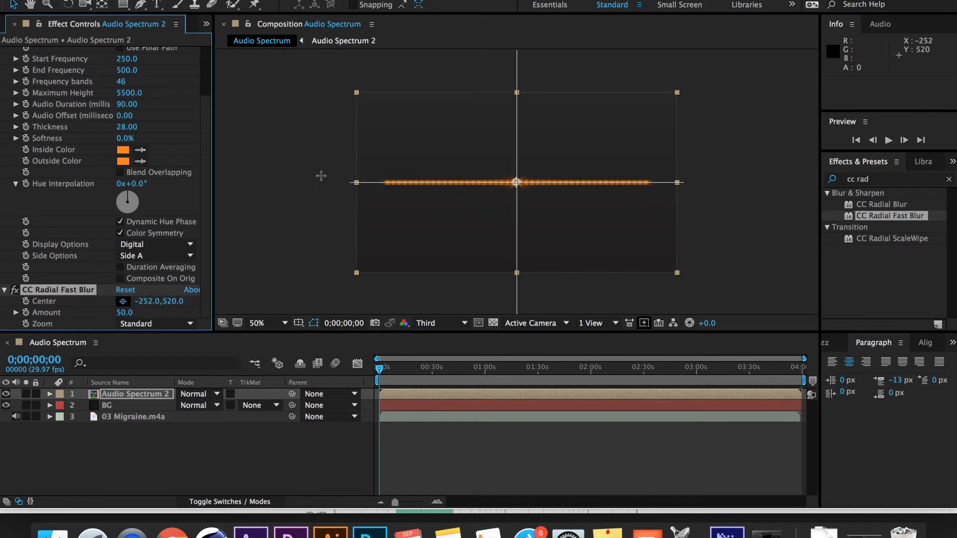
{"action": "left_click", "coordinate": [347, 70]}
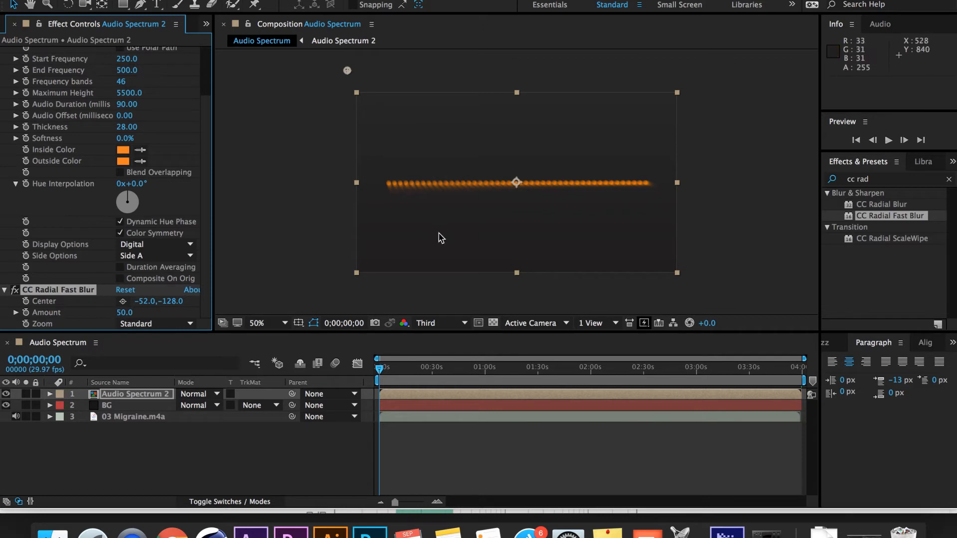
{"action": "left_click_drag", "start_coordinate": [125, 317], "coordinate": [168, 322]}
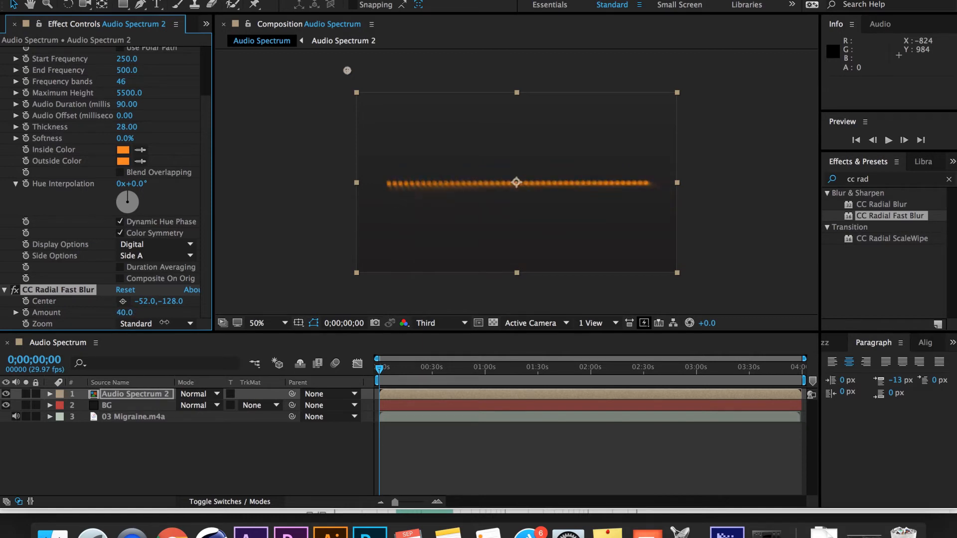
{"action": "mouse_move", "coordinate": [166, 322]}
{"action": "left_mouse_down"}
{"action": "mouse_move", "coordinate": [156, 322]}
{"action": "mouse_move", "coordinate": [177, 323]}
{"action": "left_mouse_up"}
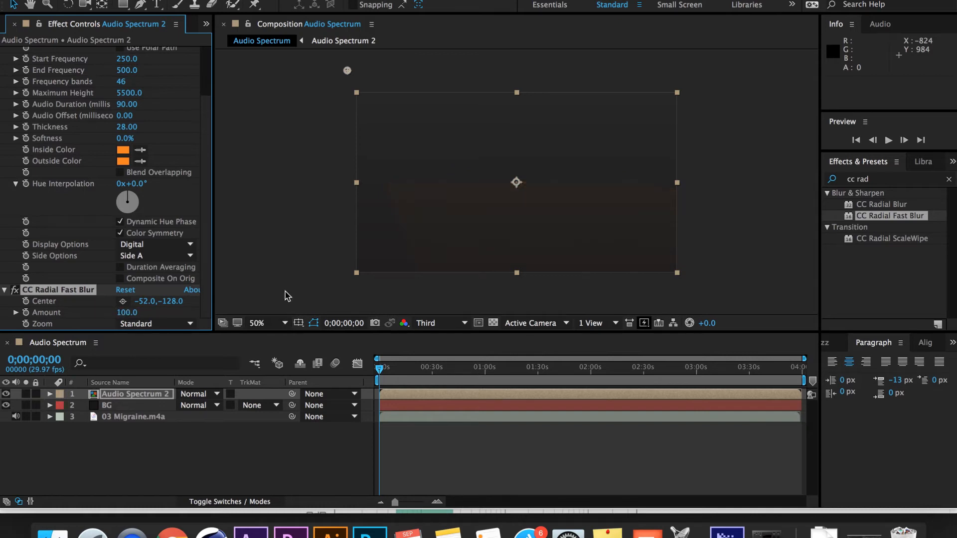
{"action": "left_click", "coordinate": [151, 322]}
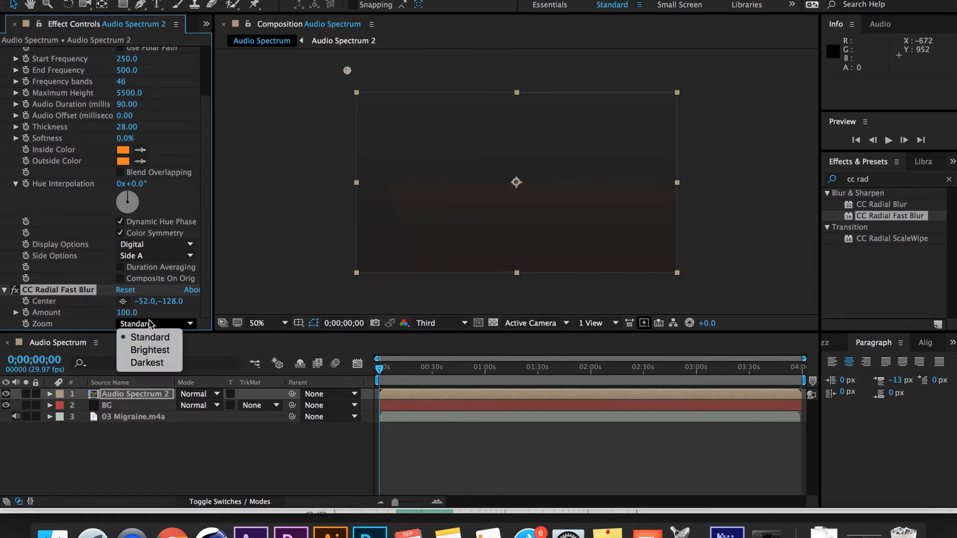
{"action": "left_click", "coordinate": [151, 352]}
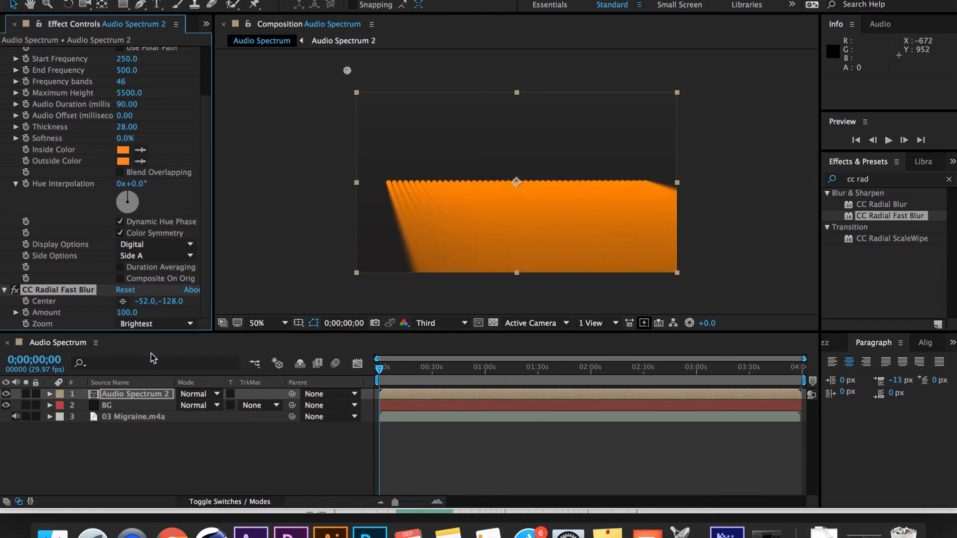
{"action": "left_click", "coordinate": [311, 174]}
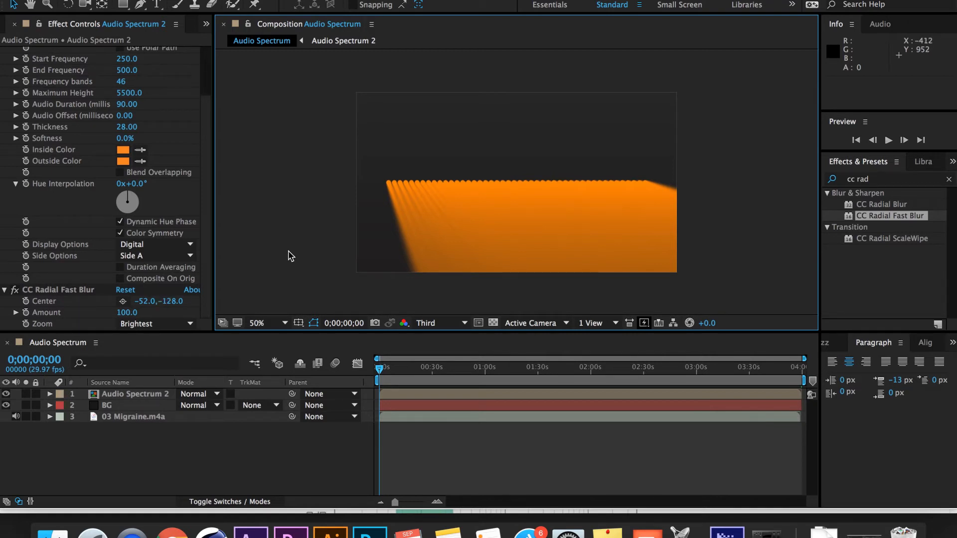
Add a Fill effect after CC Radial Fast Blur and set its Color to black (000000)
{"action": "left_click", "coordinate": [883, 180]}
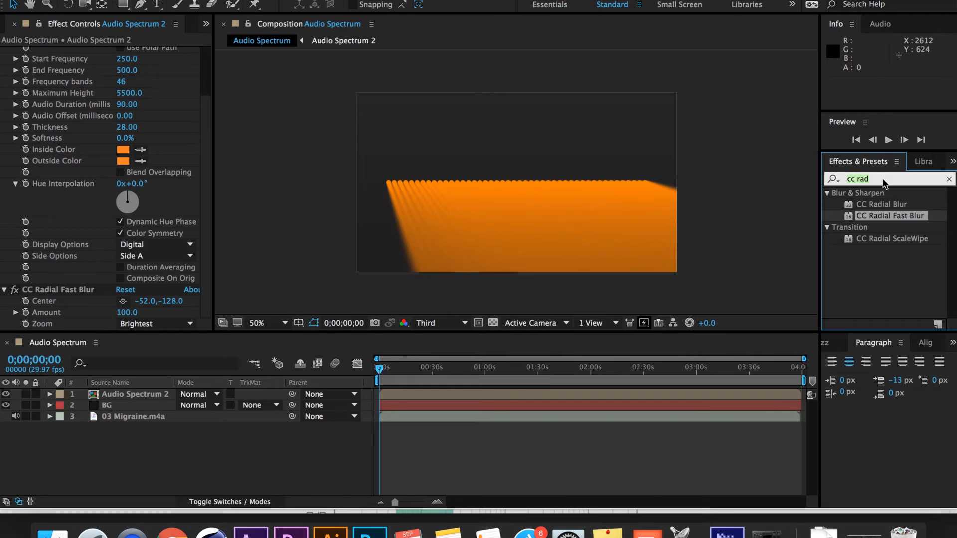
{"action": "type", "text": "fill"}
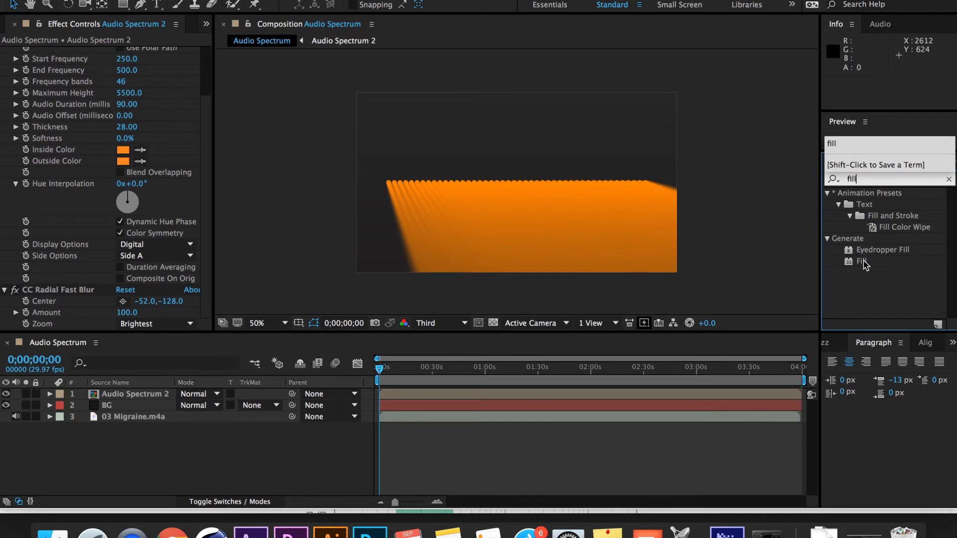
{"action": "left_click_drag", "start_coordinate": [864, 263], "coordinate": [57, 302]}
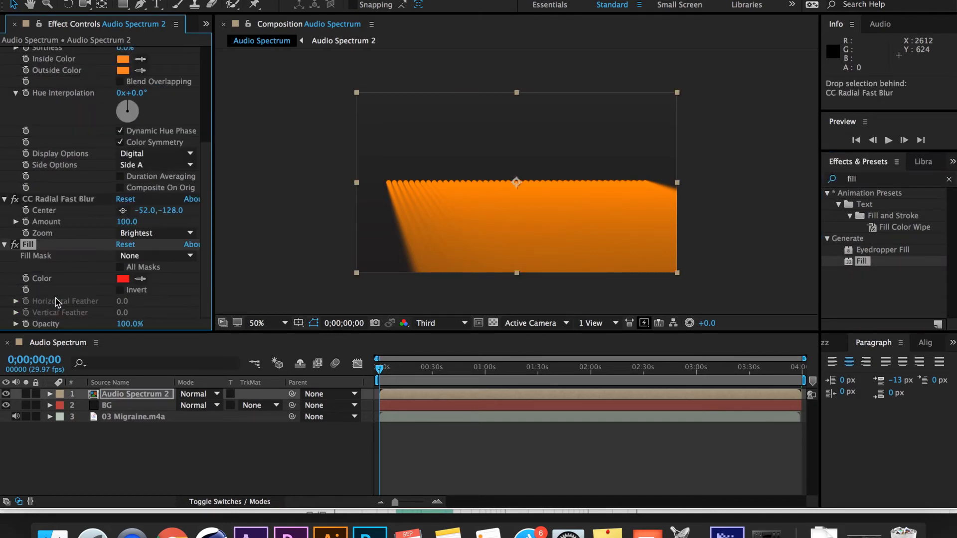
{"action": "left_click", "coordinate": [116, 286]}
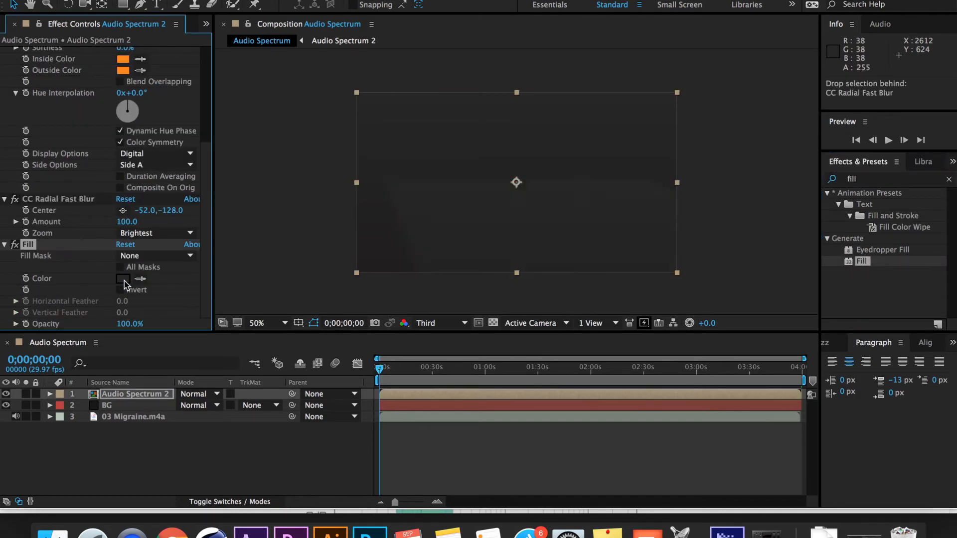
{"action": "left_click", "coordinate": [124, 279]}
{"action": "left_click_drag", "start_coordinate": [373, 305], "coordinate": [345, 367]}
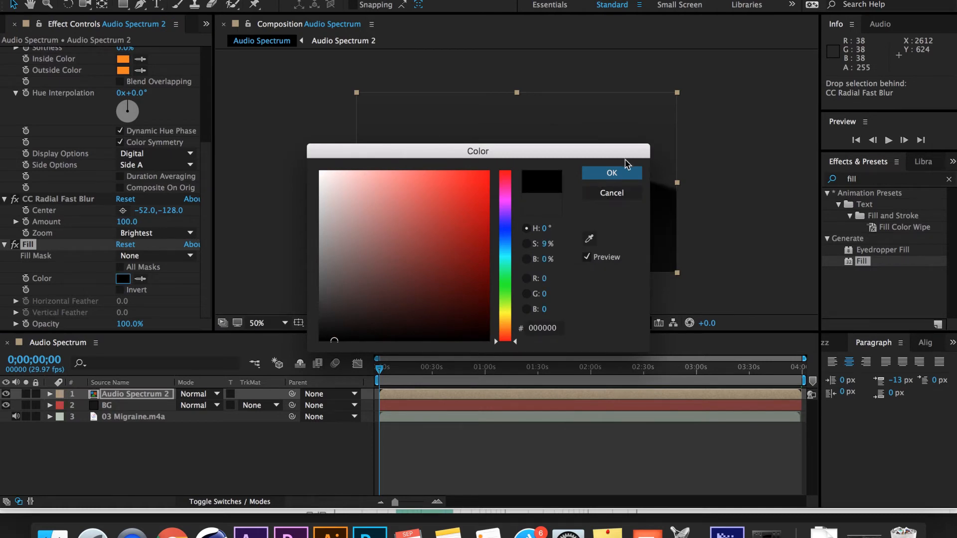
{"action": "left_click", "coordinate": [622, 172]}
Add a CC Composite effect after Fill on the Audio Spectrum 2 layer
{"action": "left_click", "coordinate": [875, 178]}
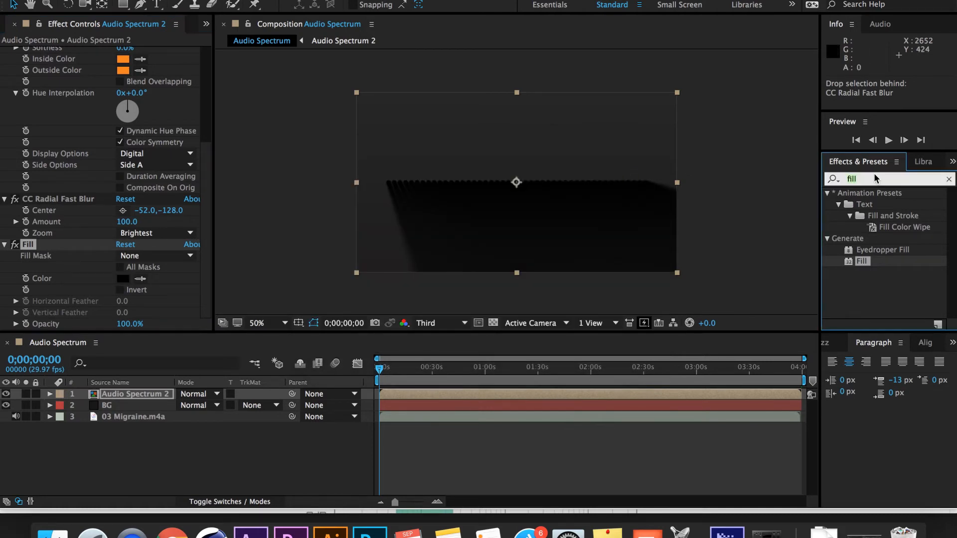
{"action": "type", "text": "cc compo"}
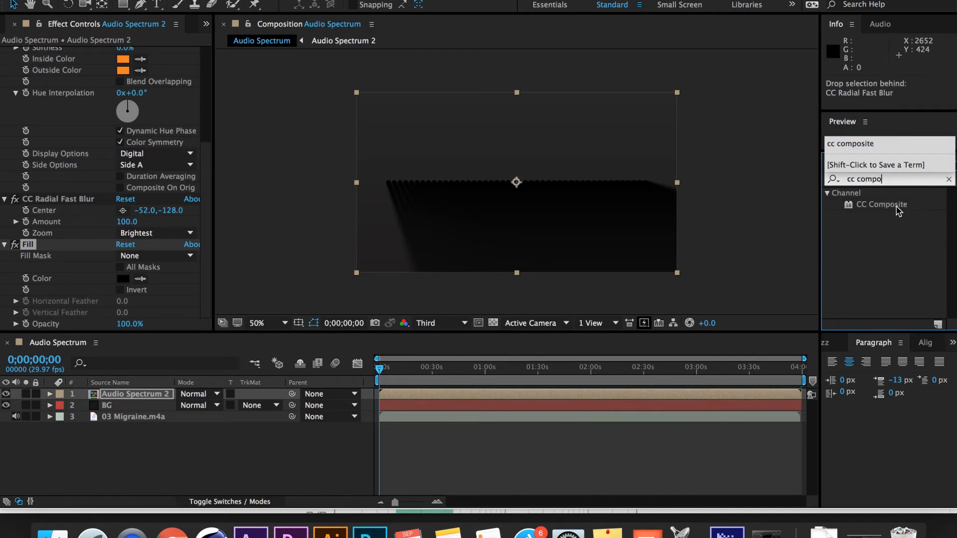
{"action": "left_click_drag", "start_coordinate": [897, 206], "coordinate": [121, 325]}
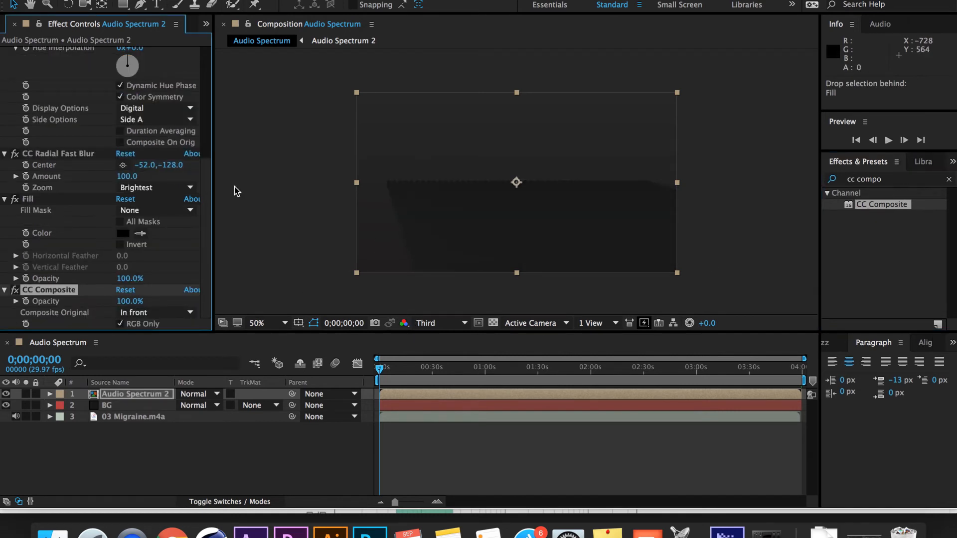
Insert a Matte Choker effect between Fill and CC Composite, set Choke 1 to -105, and preview the shadow along the timeline
{"action": "left_click", "coordinate": [876, 183]}
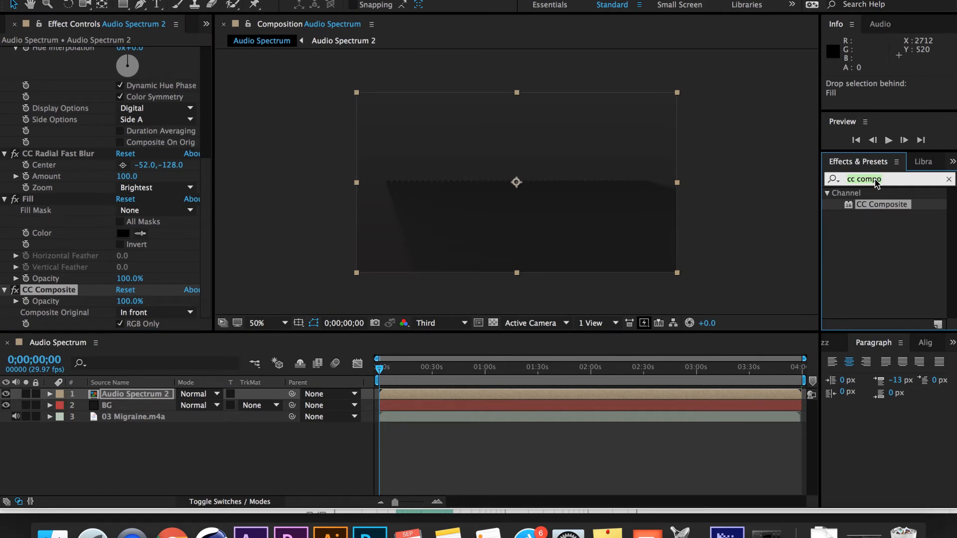
{"action": "type", "text": "matte cho"}
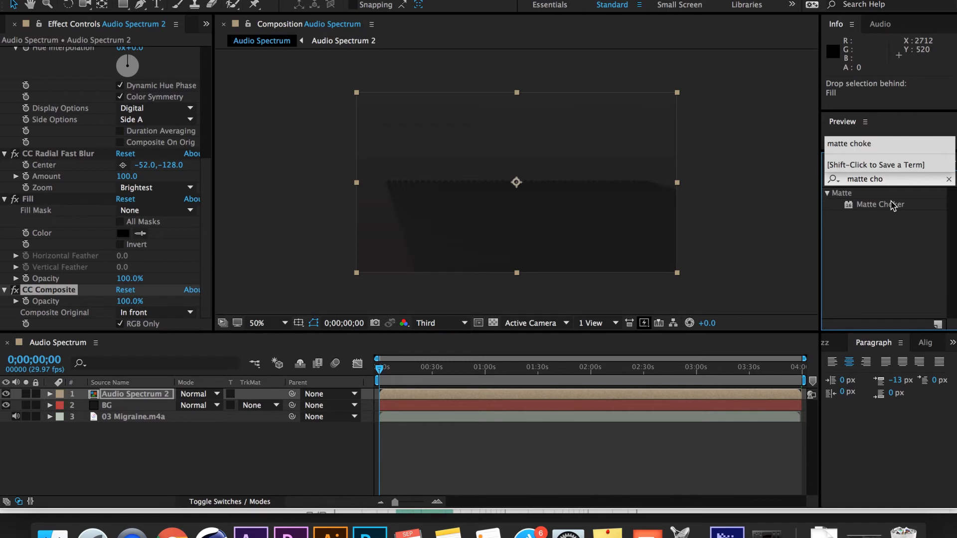
{"action": "left_click_drag", "start_coordinate": [892, 204], "coordinate": [104, 284]}
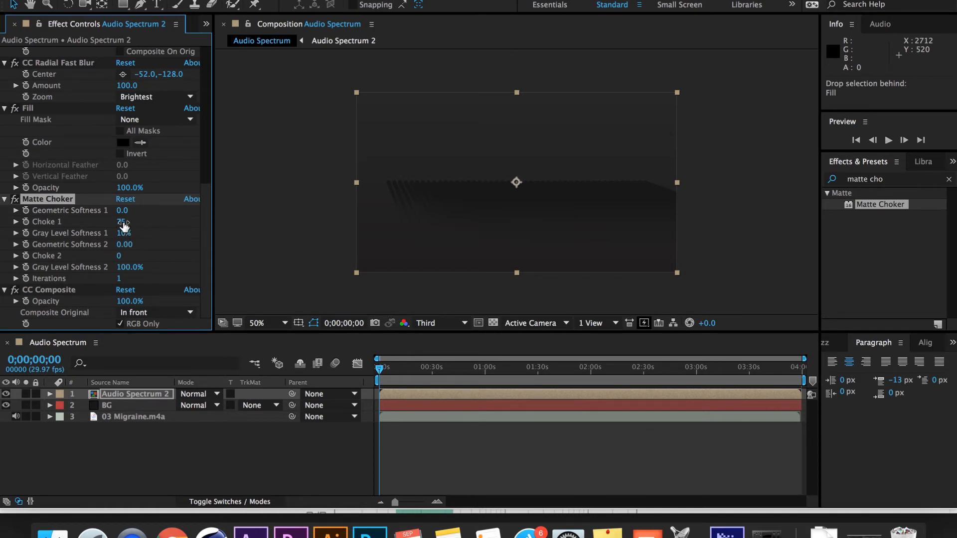
{"action": "left_click_drag", "start_coordinate": [121, 222], "coordinate": [116, 222]}
{"action": "left_click_drag", "start_coordinate": [435, 375], "coordinate": [382, 380]}
Duplicate the Audio Spectrum 2 layer and delete CC Radial Fast Blur, Fill, Matte Choker and CC Composite from the top copy
{"action": "left_click", "coordinate": [167, 399]}
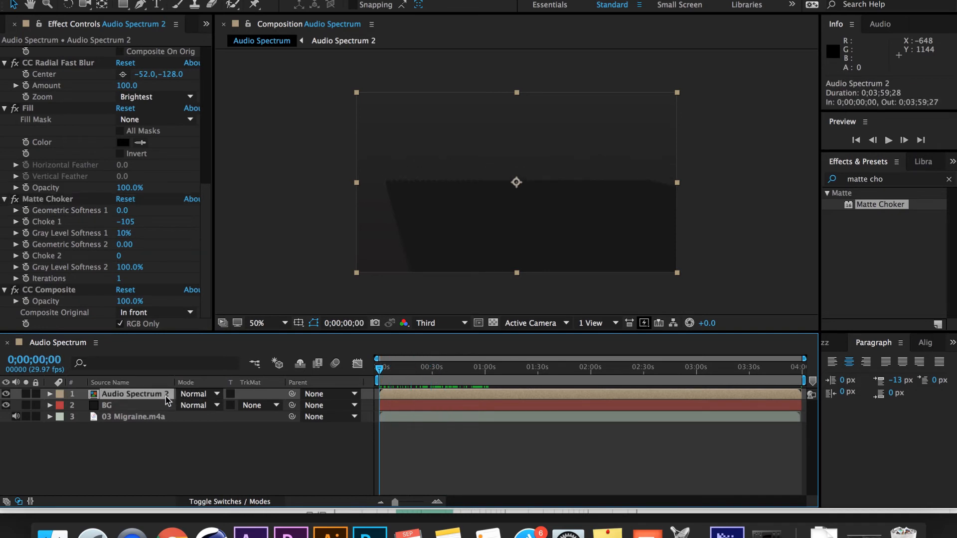
{"action": "key", "text": "super+d"}
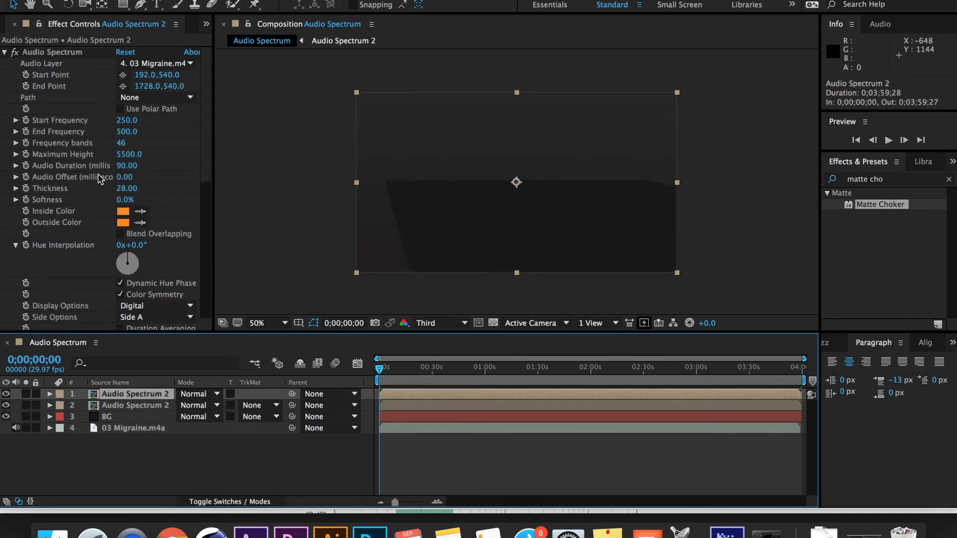
{"action": "scroll", "coordinate": [100, 179], "scroll_direction": "down", "scroll_amount": 5}
{"action": "left_click", "coordinate": [63, 184]}
{"action": "key", "text": "Delete"}
{"action": "left_click", "coordinate": [63, 183]}
{"action": "key", "text": "Delete"}
{"action": "left_click", "coordinate": [57, 200]}
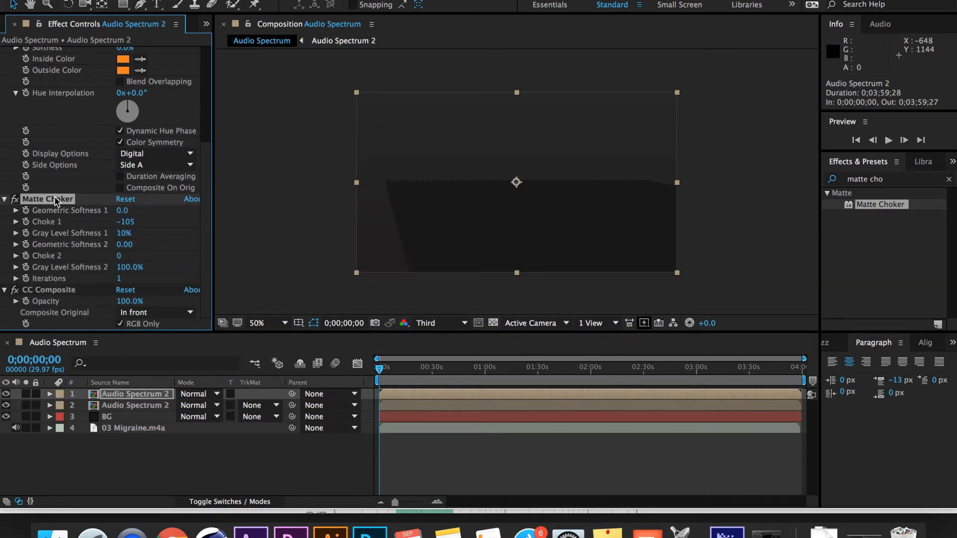
{"action": "key", "text": "Delete"}
{"action": "left_click", "coordinate": [45, 290]}
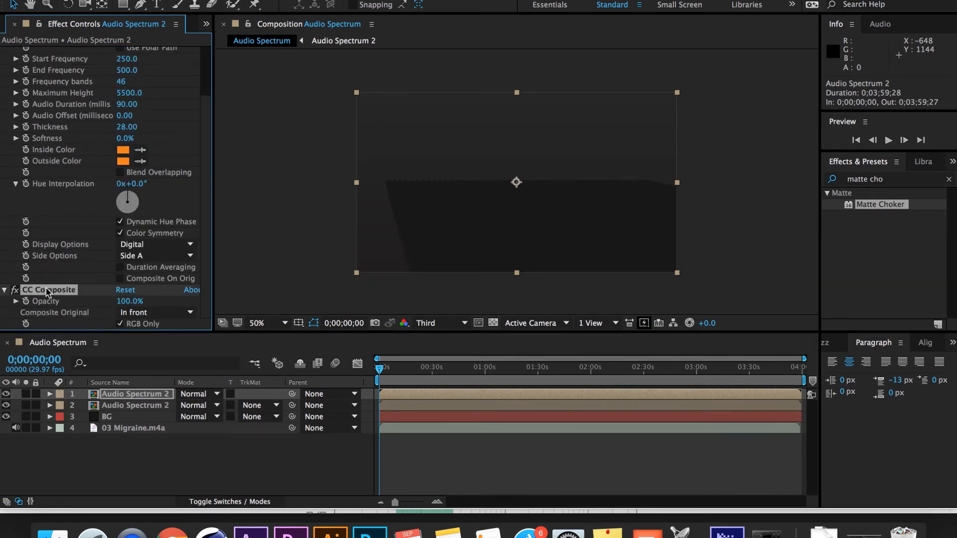
{"action": "key", "text": "Delete"}
Preview the orange bars with their long shadow at several times, and return to 0;00;00;00
{"action": "left_click_drag", "start_coordinate": [382, 371], "coordinate": [413, 375]}
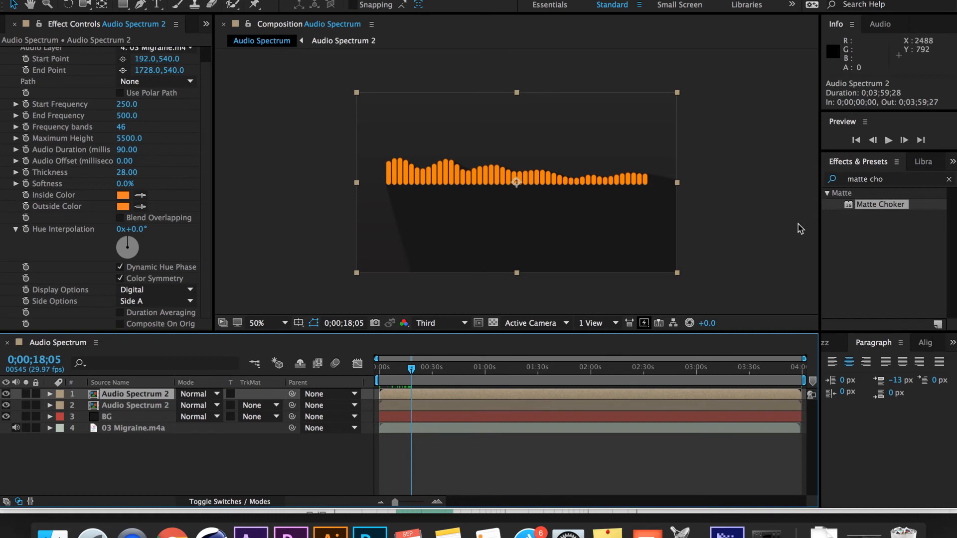
{"action": "left_click", "coordinate": [720, 225]}
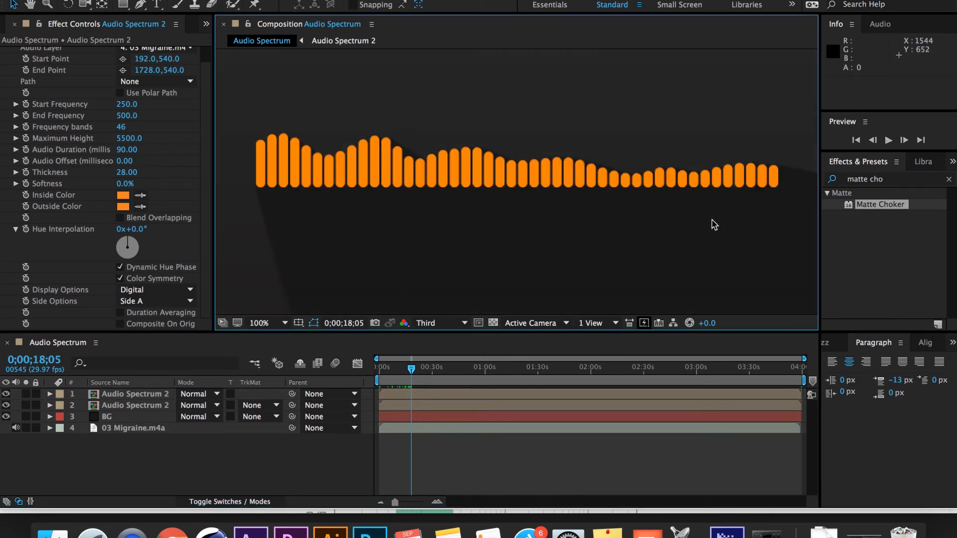
{"action": "left_click_drag", "start_coordinate": [411, 369], "coordinate": [422, 370]}
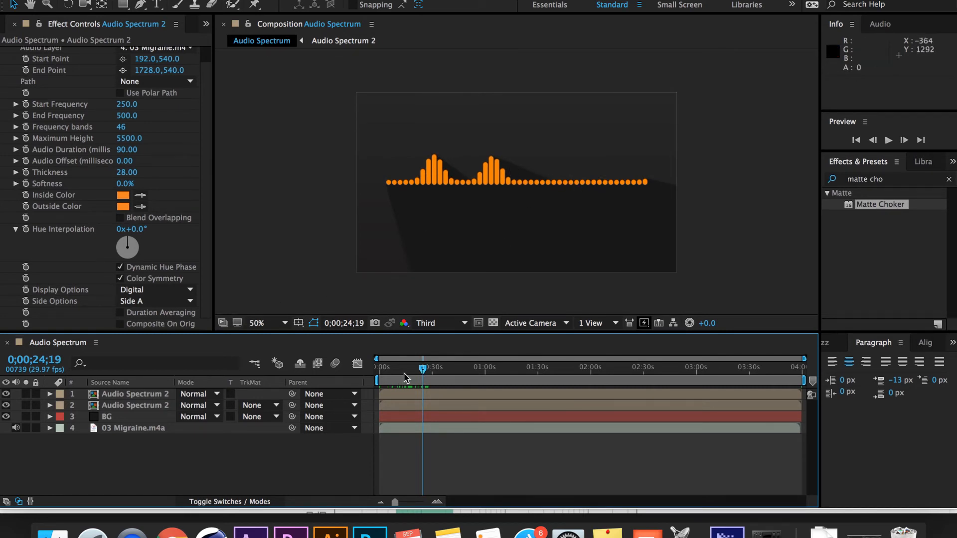
{"action": "left_click_drag", "start_coordinate": [388, 371], "coordinate": [329, 379]}
{"action": "left_click_drag", "start_coordinate": [436, 371], "coordinate": [324, 376]}
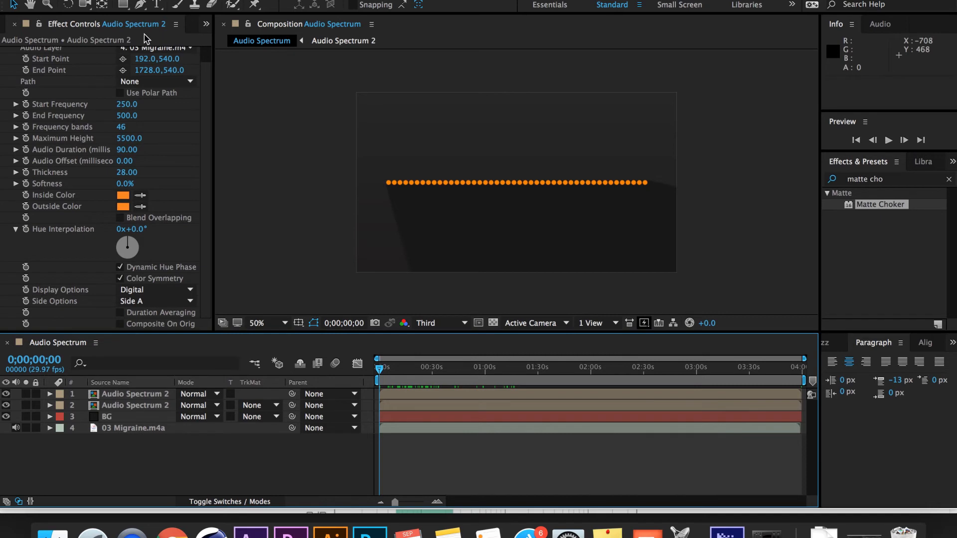
Draw a thin orange-stroked rectangle without fill, about 1556 by 54 px, just below the row of spectrum bars
{"action": "left_click", "coordinate": [122, 5]}
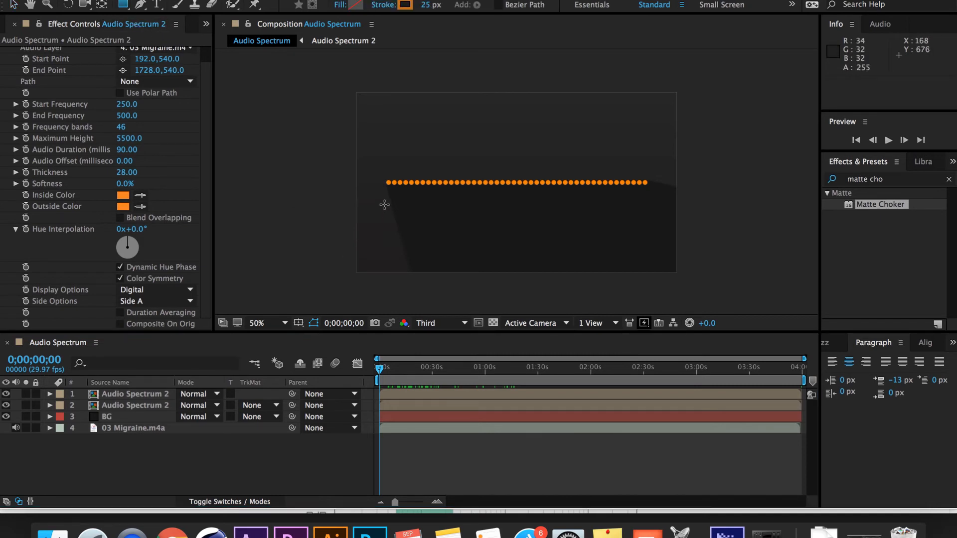
{"action": "left_click_drag", "start_coordinate": [386, 199], "coordinate": [646, 208]}
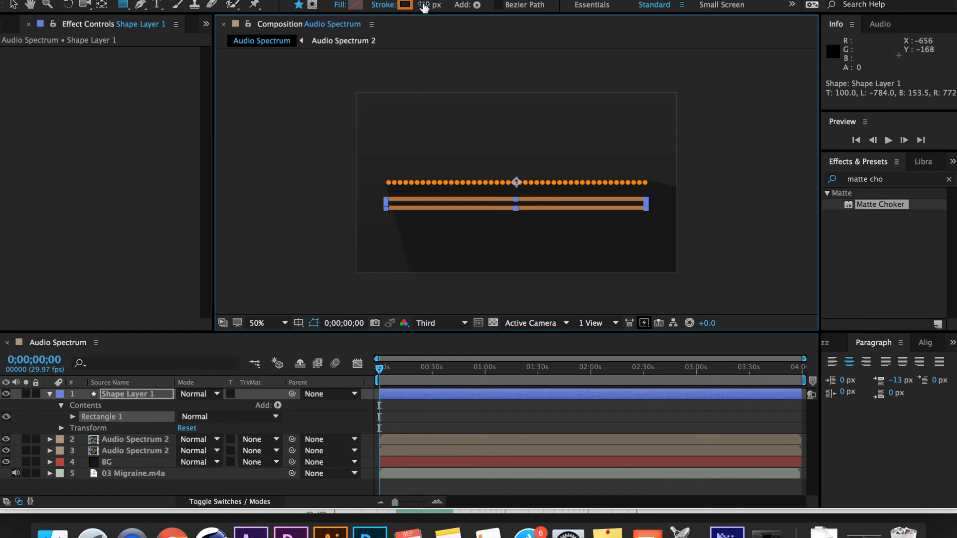
Set the rectangle's fill to None and widen its stroke to 78 px
{"action": "left_click", "coordinate": [340, 5]}
{"action": "left_click", "coordinate": [460, 217]}
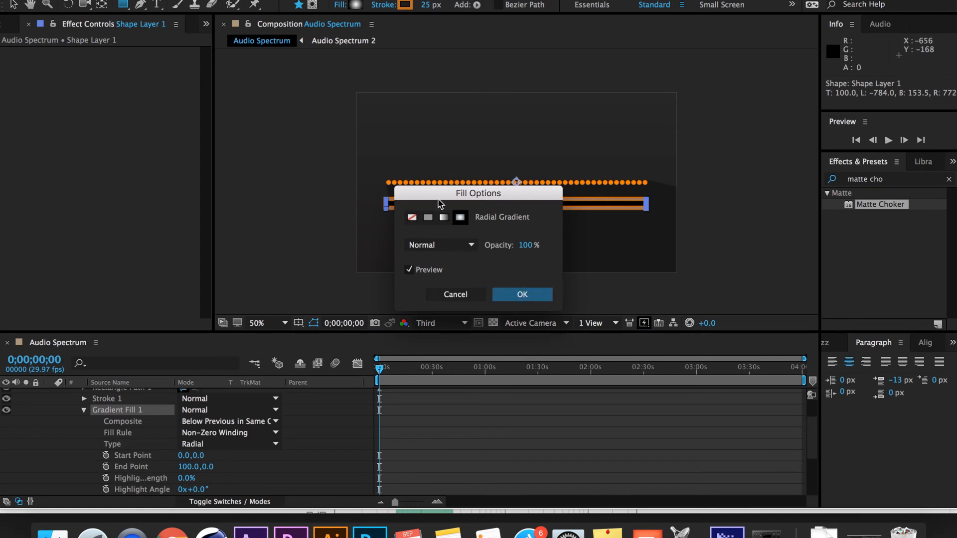
{"action": "left_click", "coordinate": [415, 217]}
{"action": "left_click", "coordinate": [537, 298]}
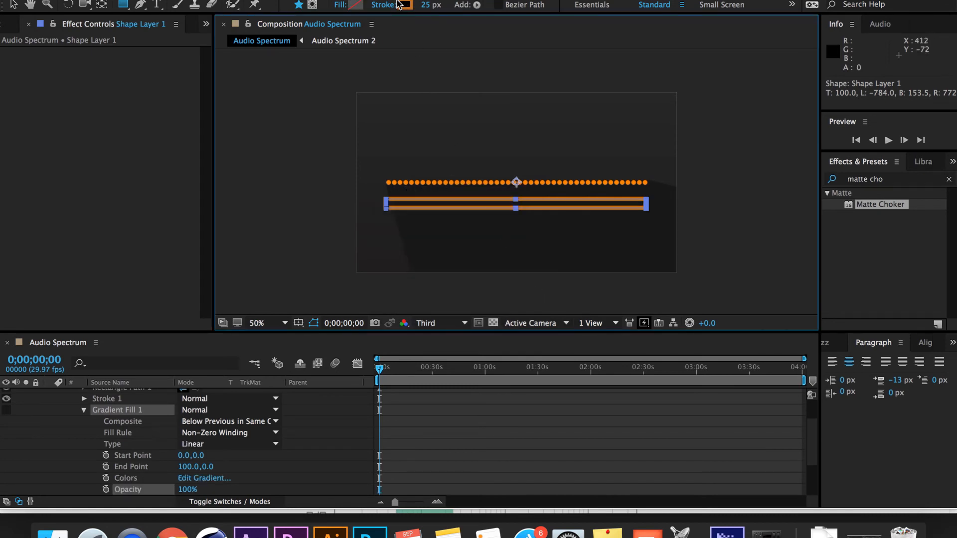
{"action": "left_click_drag", "start_coordinate": [423, 5], "coordinate": [461, 5]}
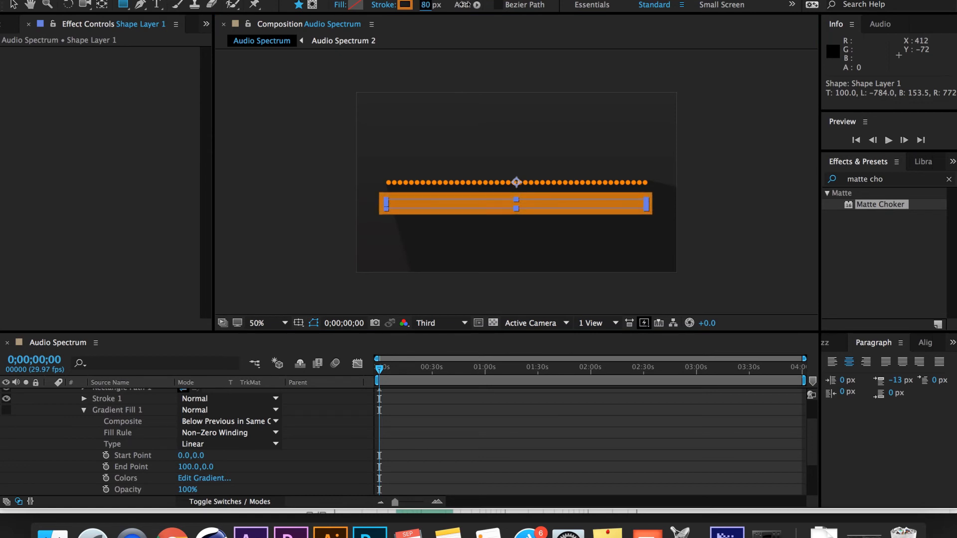
{"action": "left_click", "coordinate": [13, 5]}
{"action": "left_click", "coordinate": [295, 153]}
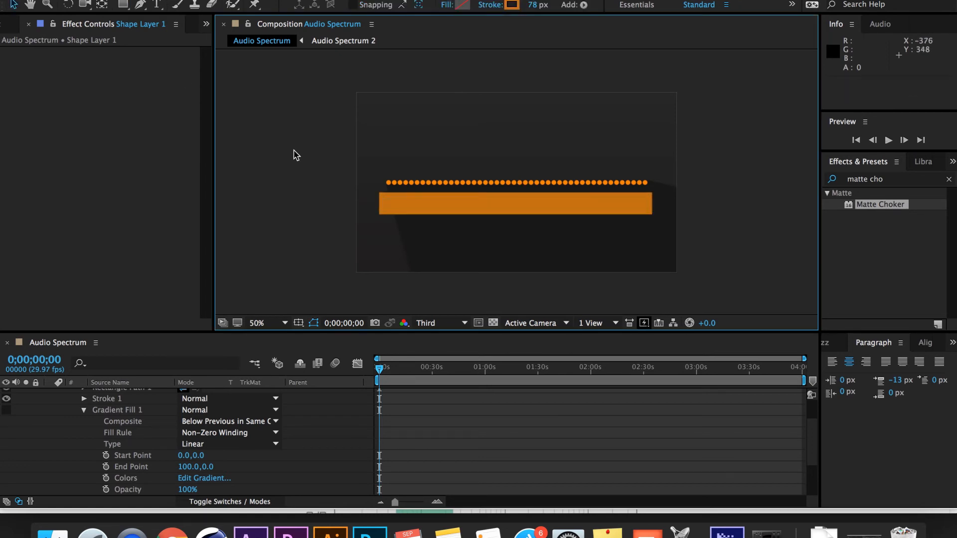
Change the rectangle's stroke colour to the brighter orange sampled from the spectrum dots
{"action": "left_click", "coordinate": [518, 206]}
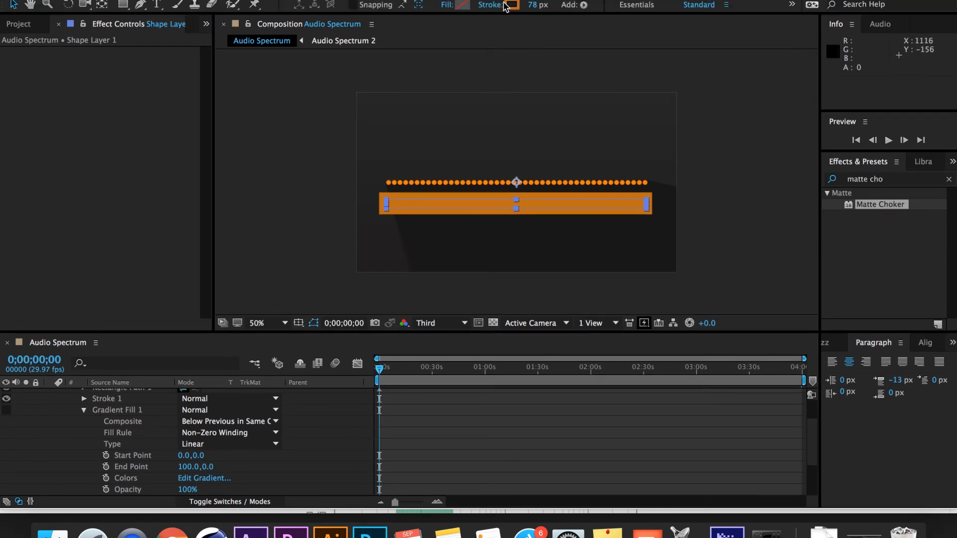
{"action": "left_click", "coordinate": [508, 5]}
{"action": "left_click", "coordinate": [589, 239]}
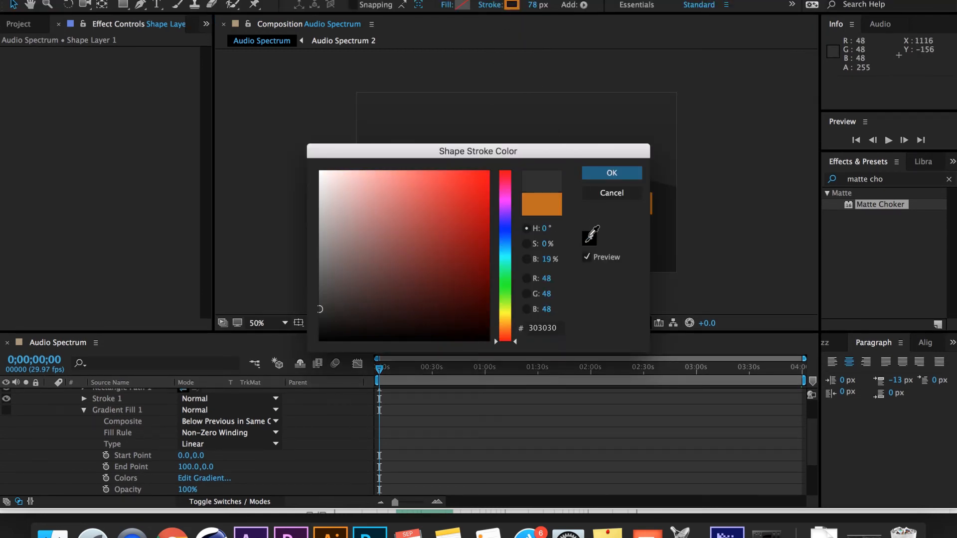
{"action": "left_click", "coordinate": [572, 151]}
{"action": "left_click_drag", "start_coordinate": [563, 149], "coordinate": [372, 228]}
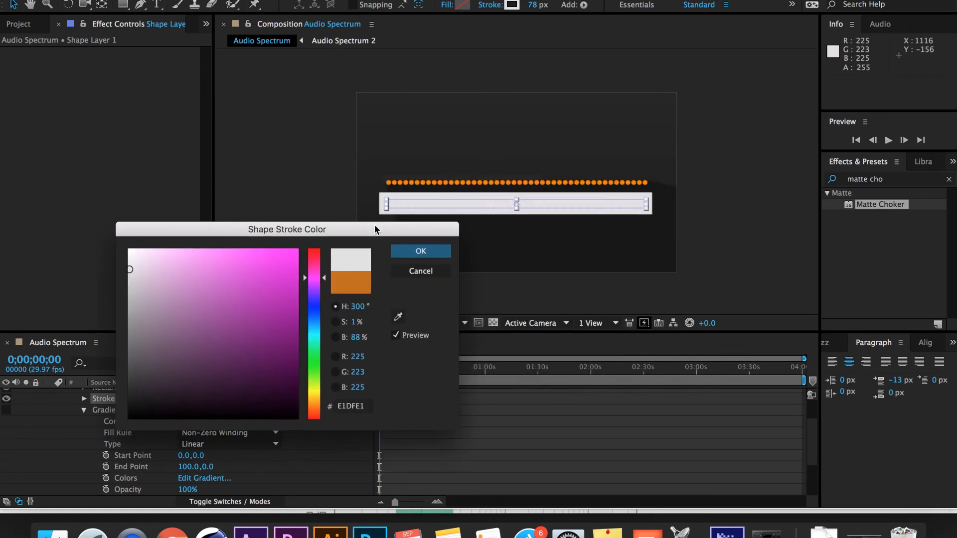
{"action": "left_click", "coordinate": [398, 316]}
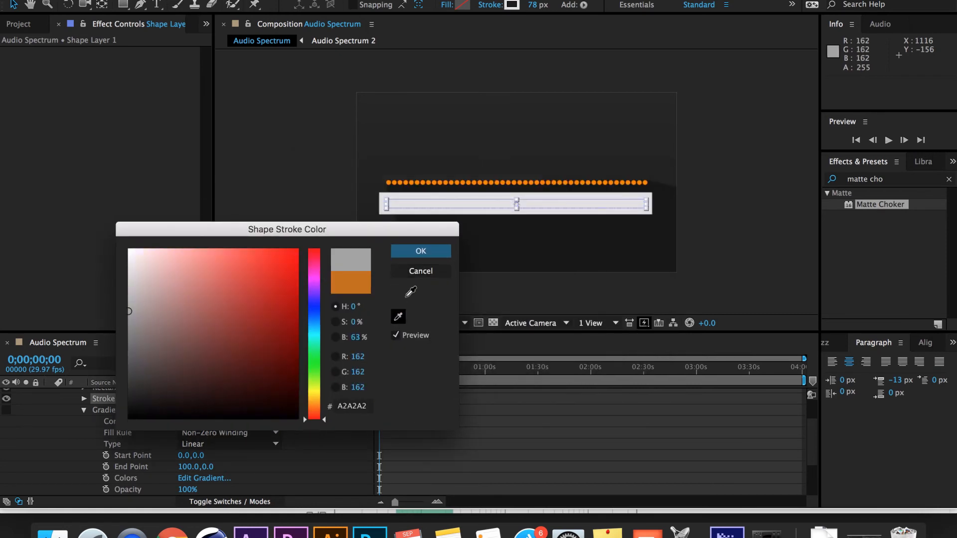
{"action": "left_click", "coordinate": [440, 184]}
{"action": "left_click", "coordinate": [429, 251]}
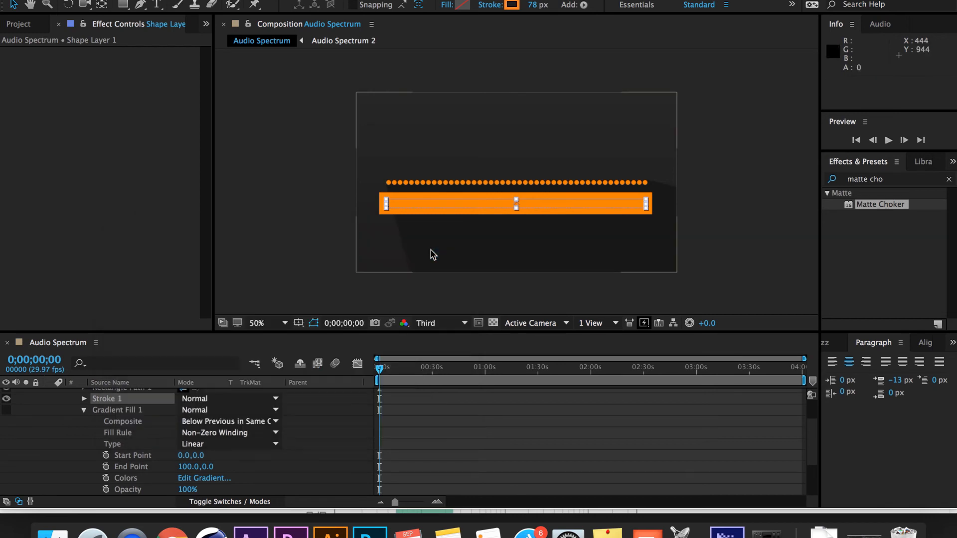
{"action": "left_click", "coordinate": [294, 219]}
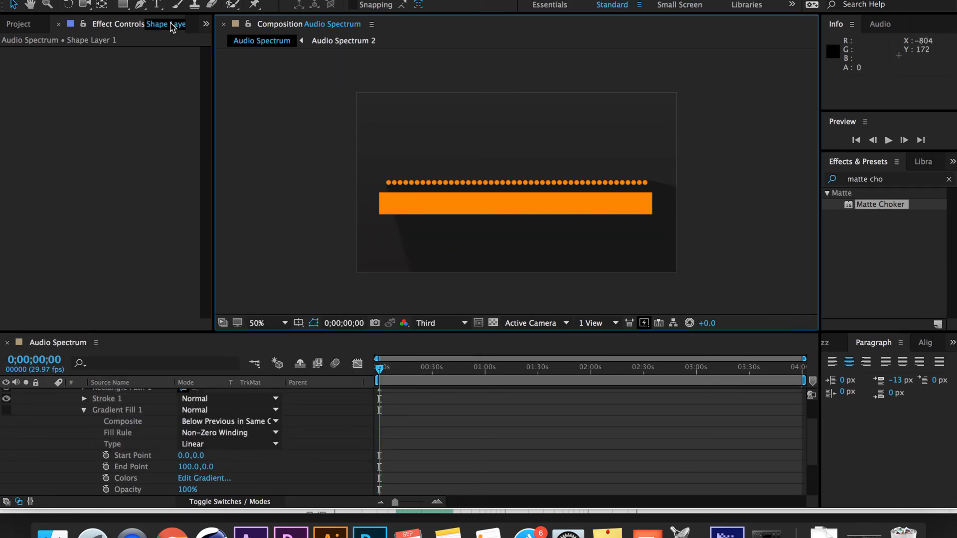
Add the orange text "audio spectrum" in the Minimal font at 290 px and place it below the bar
{"action": "left_click", "coordinate": [157, 4]}
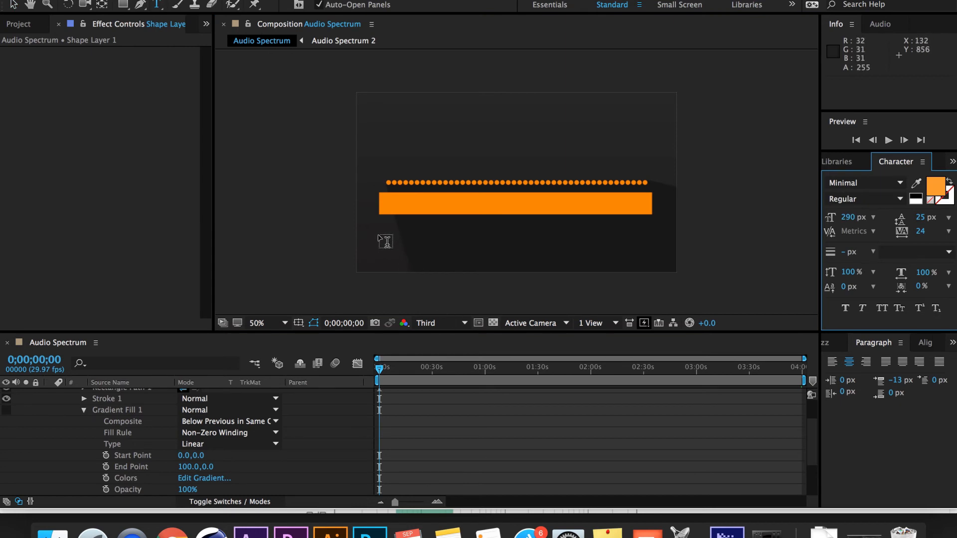
{"action": "left_click", "coordinate": [385, 241]}
{"action": "type", "text": "audio spectrum"}
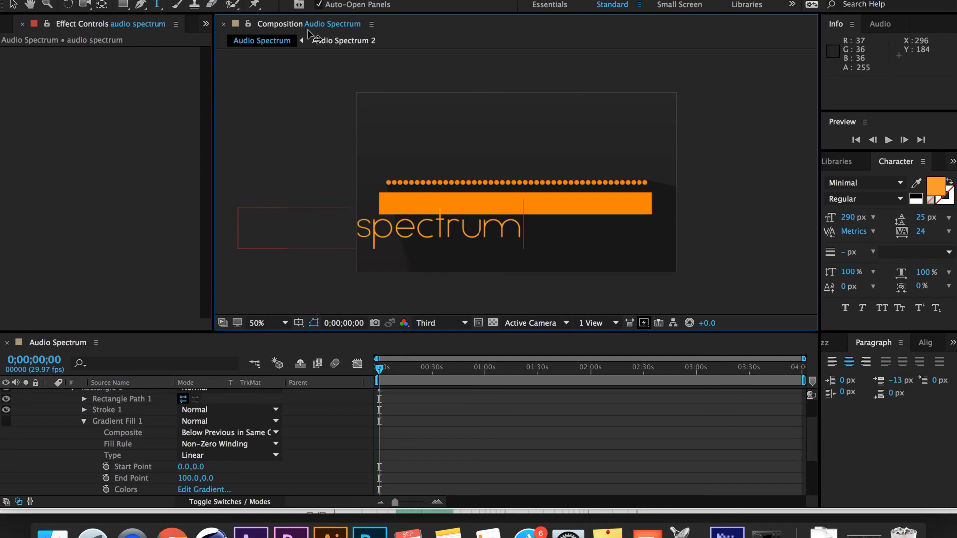
{"action": "left_click", "coordinate": [13, 5]}
{"action": "left_click_drag", "start_coordinate": [464, 240], "coordinate": [599, 248]}
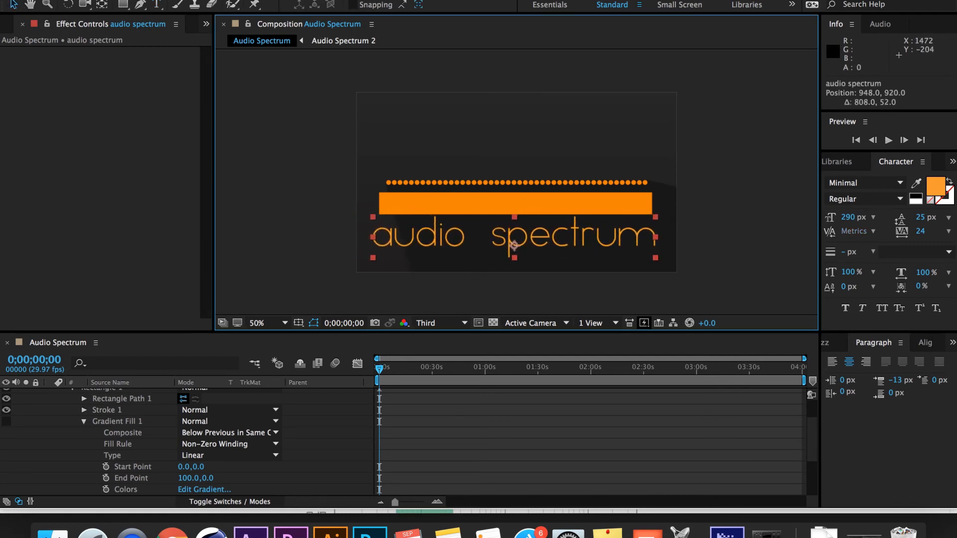
Centre the text in the composition with Align and move it straight down below the orange bar
{"action": "left_click", "coordinate": [414, 1]}
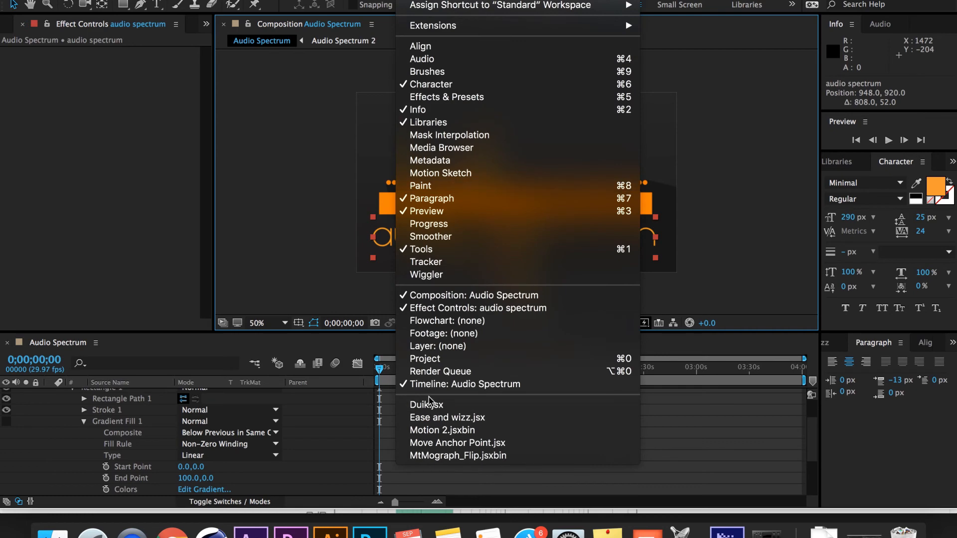
{"action": "left_click", "coordinate": [451, 46]}
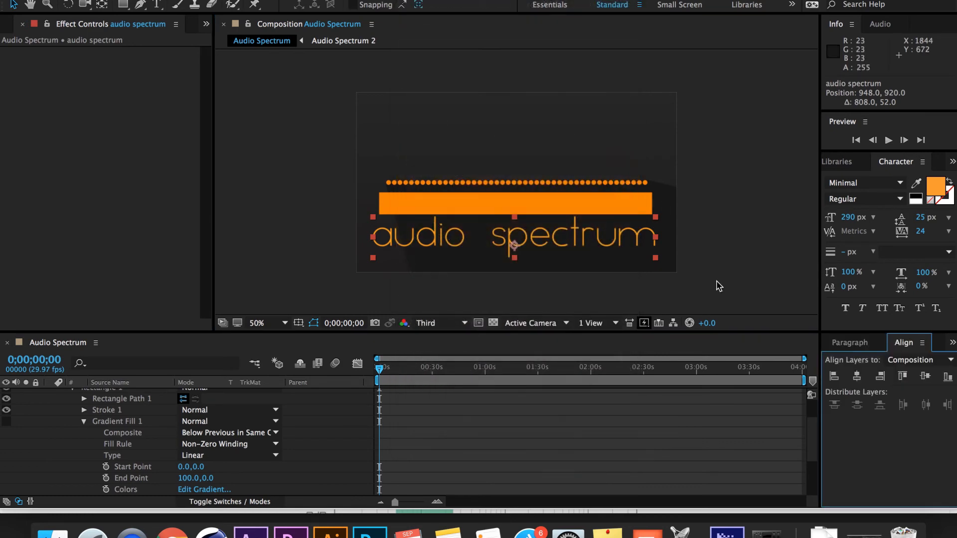
{"action": "left_click", "coordinate": [857, 377]}
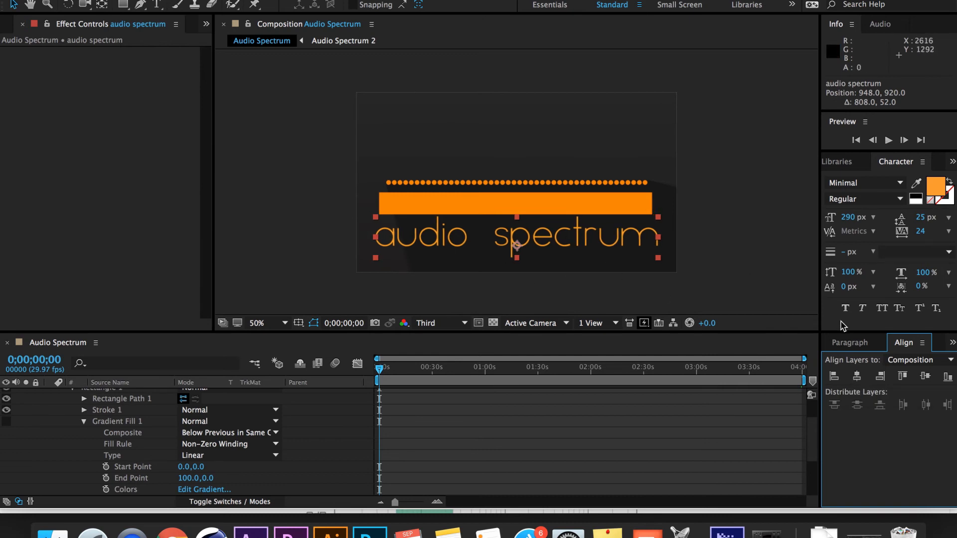
{"action": "left_click", "coordinate": [924, 377]}
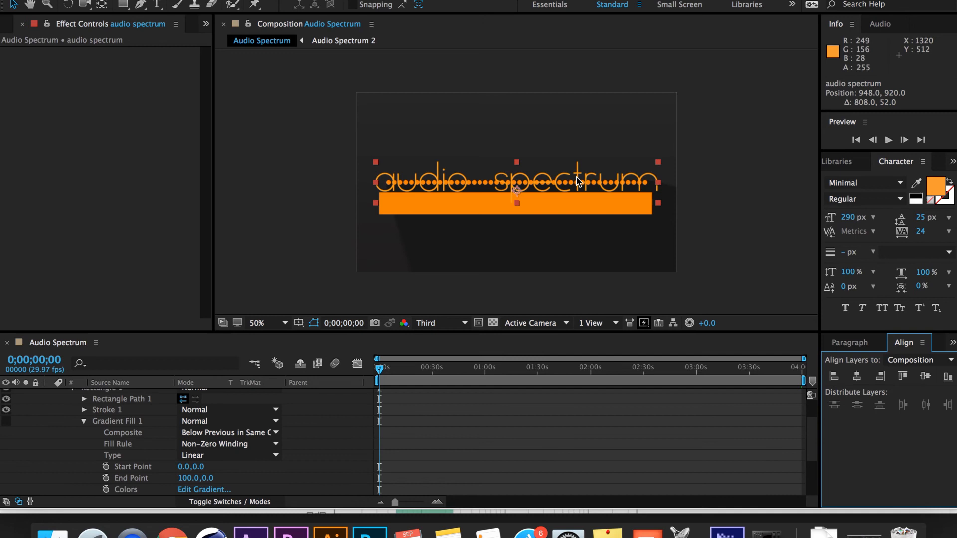
{"action": "left_click_drag", "start_coordinate": [577, 182], "coordinate": [577, 241]}
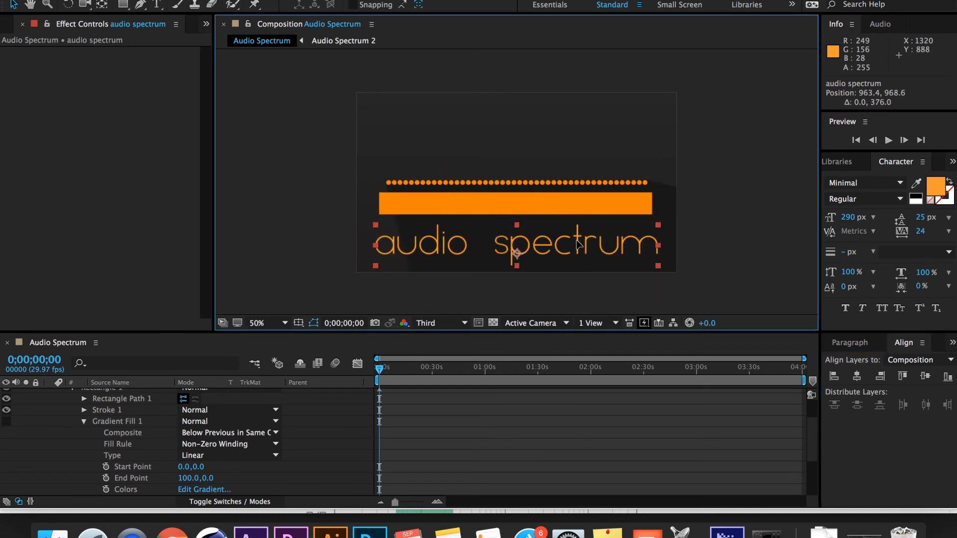
{"action": "left_click", "coordinate": [743, 238]}
Preview the spectrum bars above the bar and title at several times, stopping at 0;00;52;08
{"action": "left_click_drag", "start_coordinate": [390, 367], "coordinate": [489, 365]}
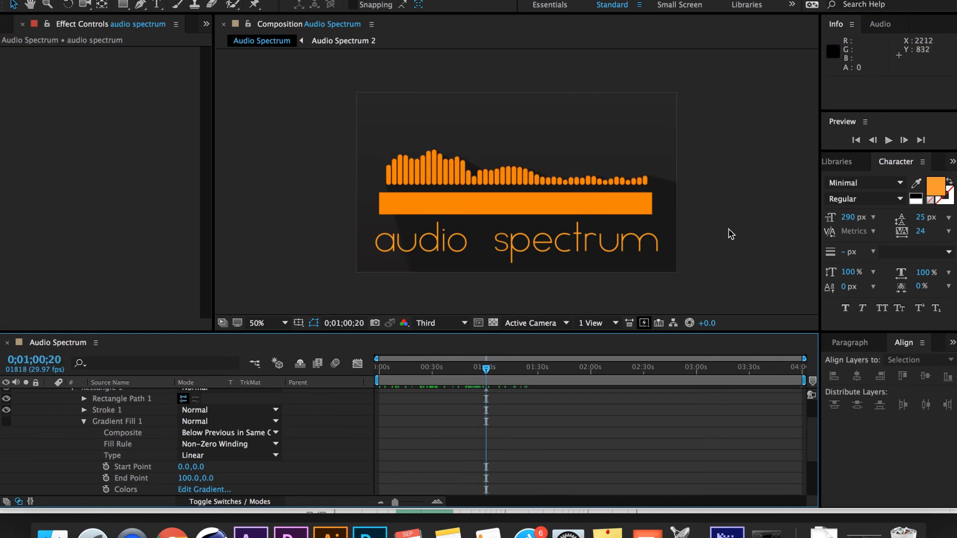
{"action": "left_click_drag", "start_coordinate": [486, 375], "coordinate": [334, 368]}
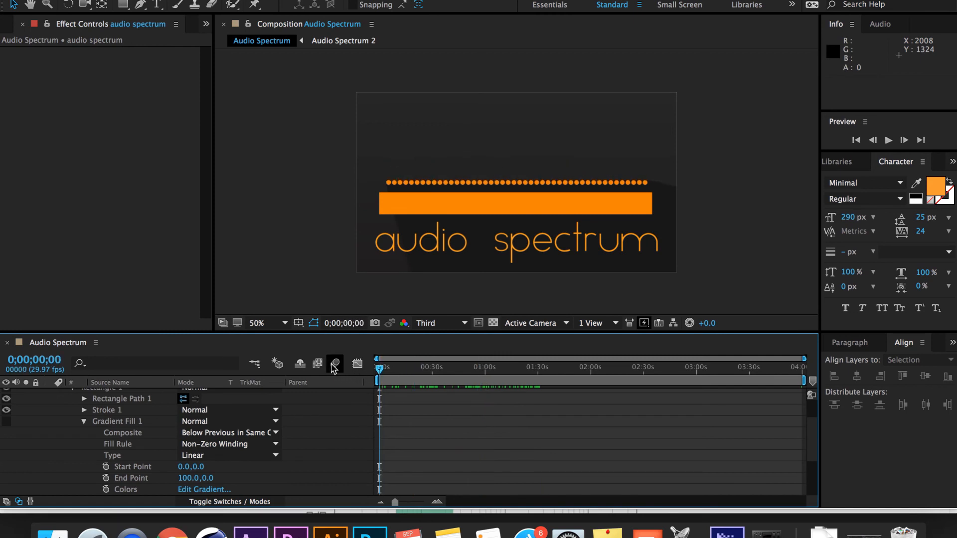
{"action": "left_click_drag", "start_coordinate": [426, 373], "coordinate": [471, 371]}
Draw a circular mask from the composition's centre on the upper Audio Spectrum 2 layer and set its mode to None
{"action": "scroll", "coordinate": [125, 432], "scroll_direction": "up", "scroll_amount": 3}
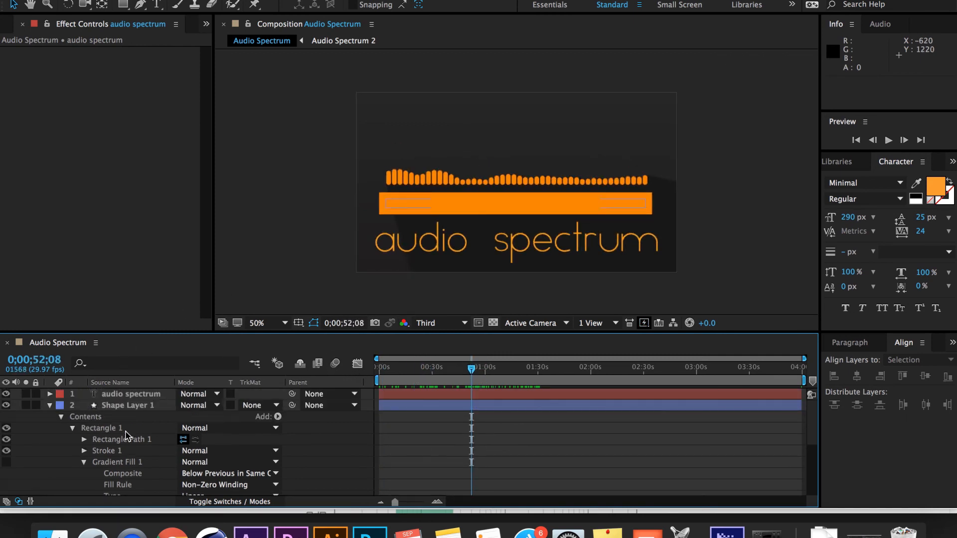
{"action": "left_click", "coordinate": [127, 394]}
{"action": "left_click", "coordinate": [15, 22]}
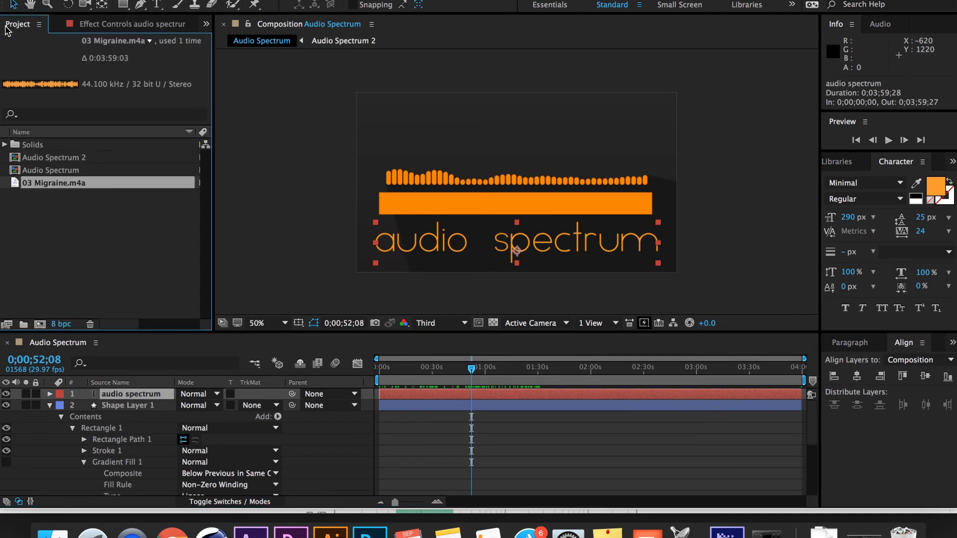
{"action": "left_click", "coordinate": [58, 169]}
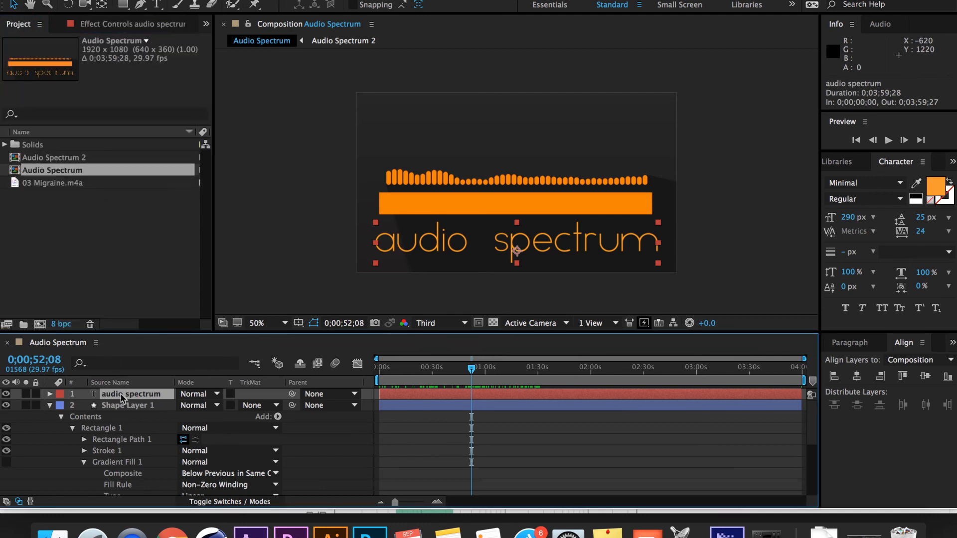
{"action": "scroll", "coordinate": [134, 438], "scroll_direction": "down", "scroll_amount": 5}
{"action": "left_click", "coordinate": [129, 474]}
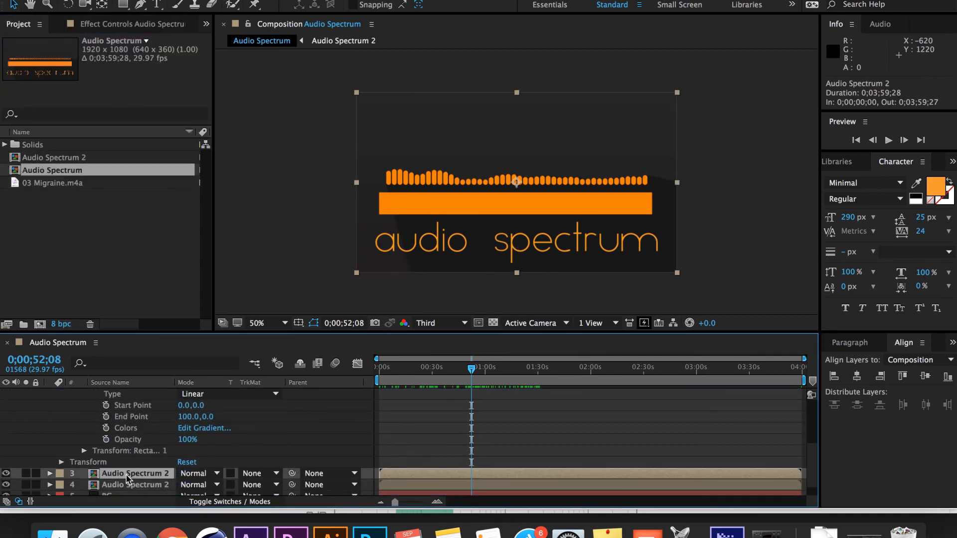
{"action": "left_click", "coordinate": [122, 5]}
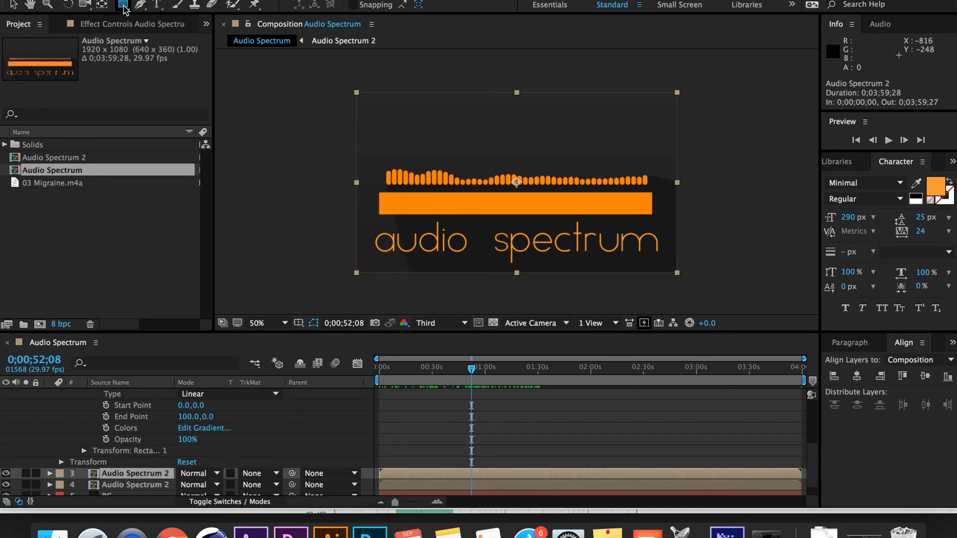
{"action": "left_click", "coordinate": [166, 34]}
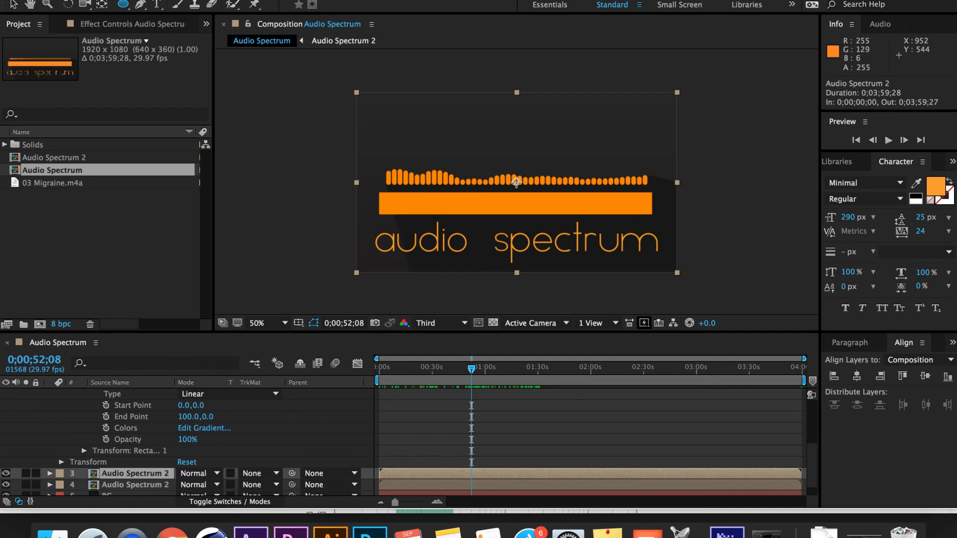
{"action": "left_click_drag", "start_coordinate": [515, 182], "coordinate": [590, 127]}
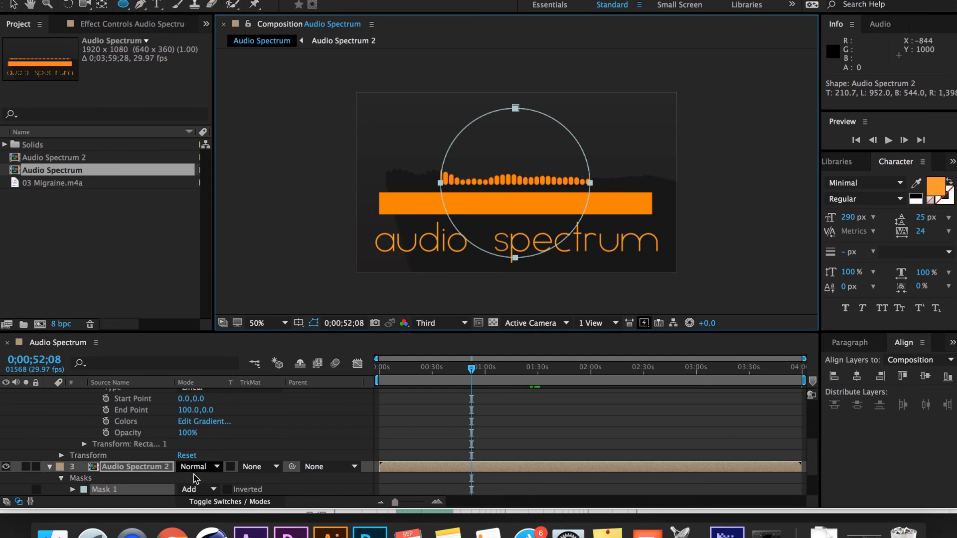
{"action": "left_click", "coordinate": [194, 490]}
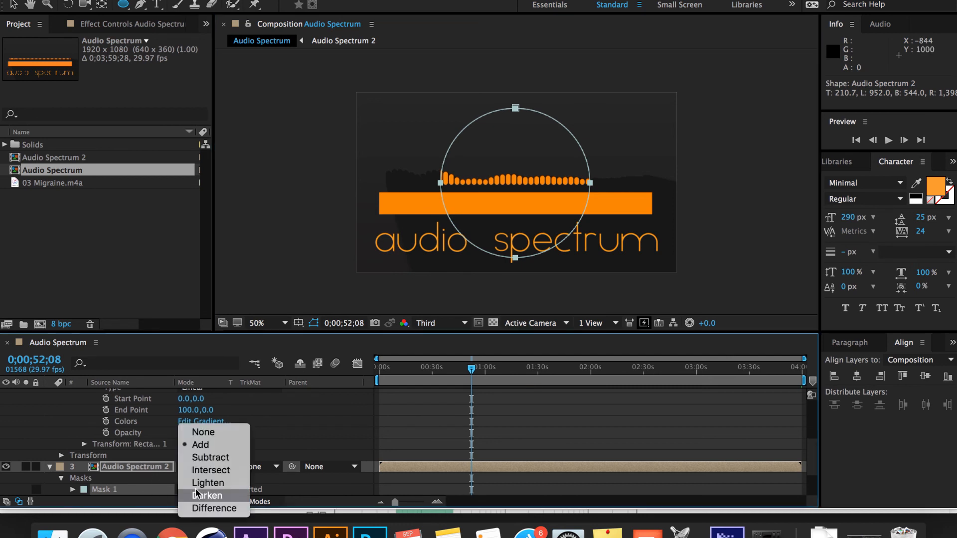
{"action": "left_click", "coordinate": [204, 433]}
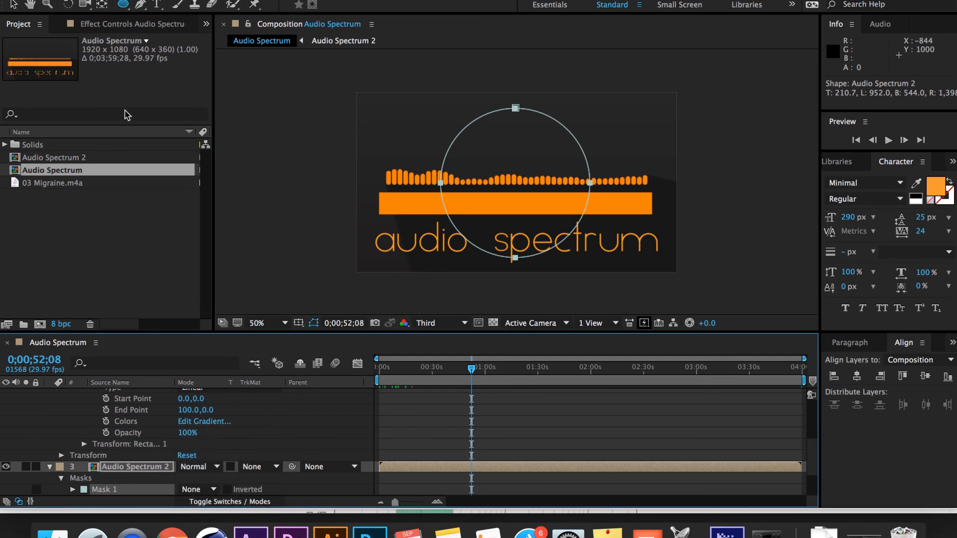
Set the upper layer's Audio Spectrum path to Mask 1 and its side options to Side B
{"action": "key", "text": "F3"}
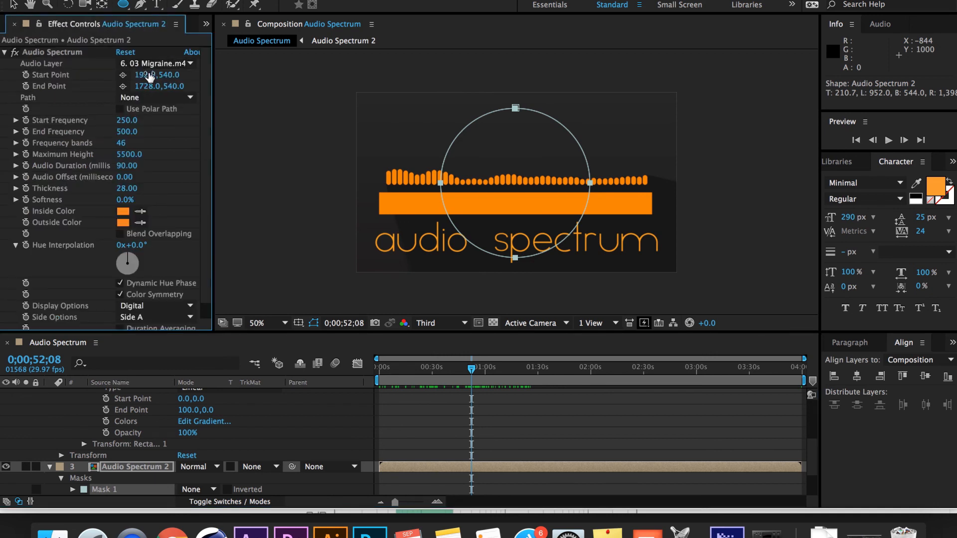
{"action": "left_click", "coordinate": [147, 101]}
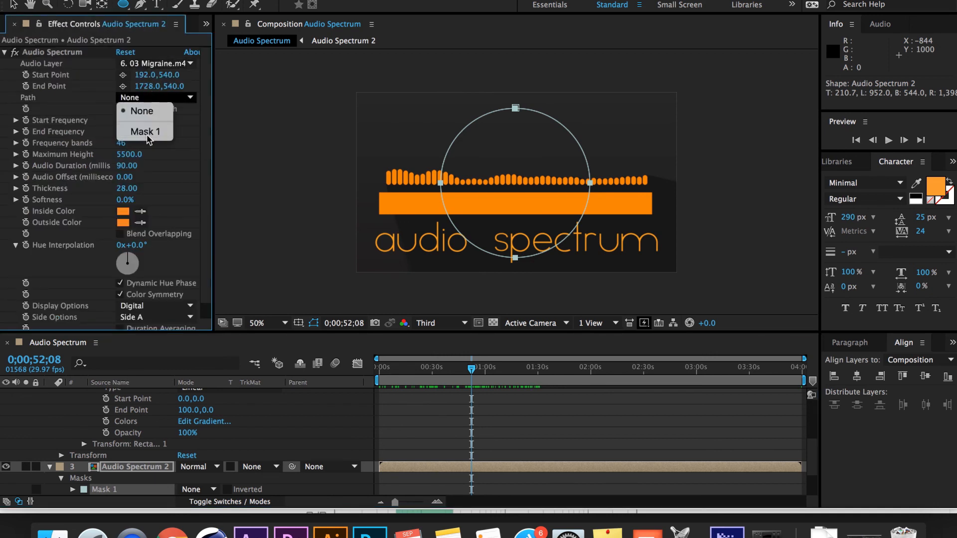
{"action": "left_click", "coordinate": [142, 131]}
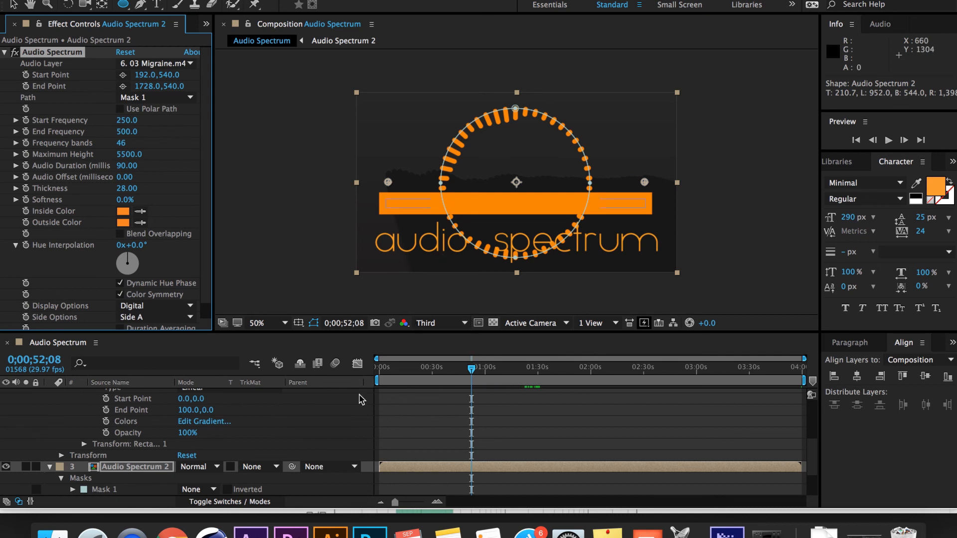
{"action": "scroll", "coordinate": [153, 433], "scroll_direction": "down", "scroll_amount": 5}
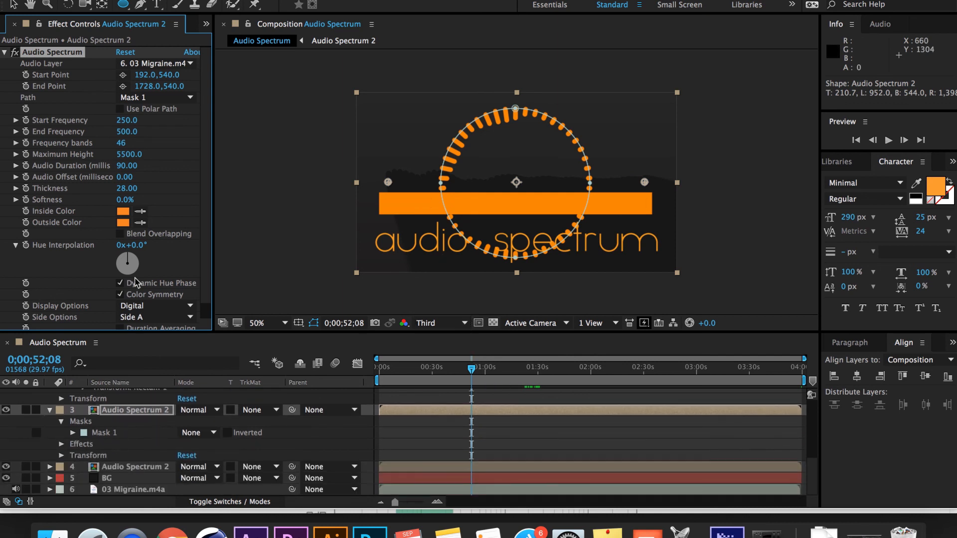
{"action": "left_click", "coordinate": [146, 317]}
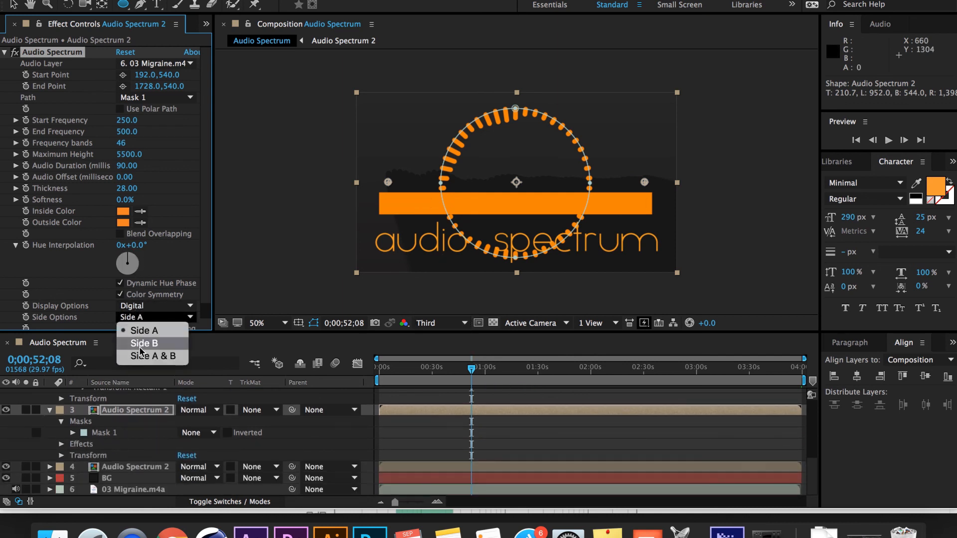
{"action": "left_click", "coordinate": [140, 349]}
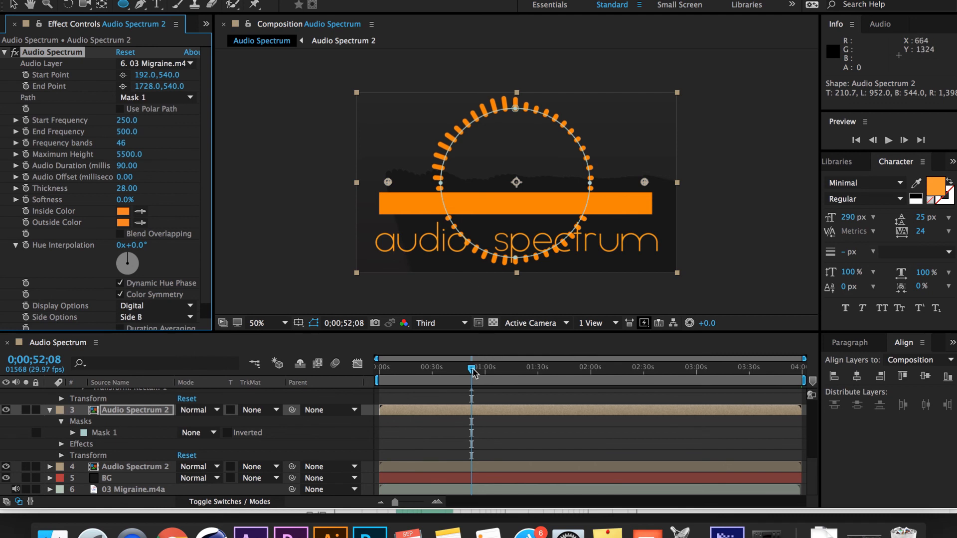
Preview the circular spectrum up to 0;01;13;05 and deselect the layer to view it without the mask outline
{"action": "left_click_drag", "start_coordinate": [473, 371], "coordinate": [510, 371]}
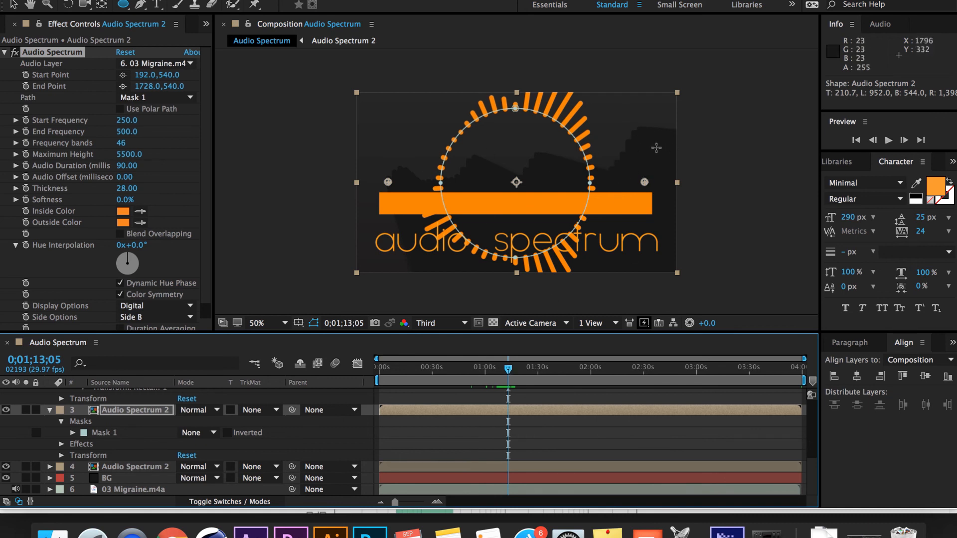
{"action": "left_click", "coordinate": [14, 5]}
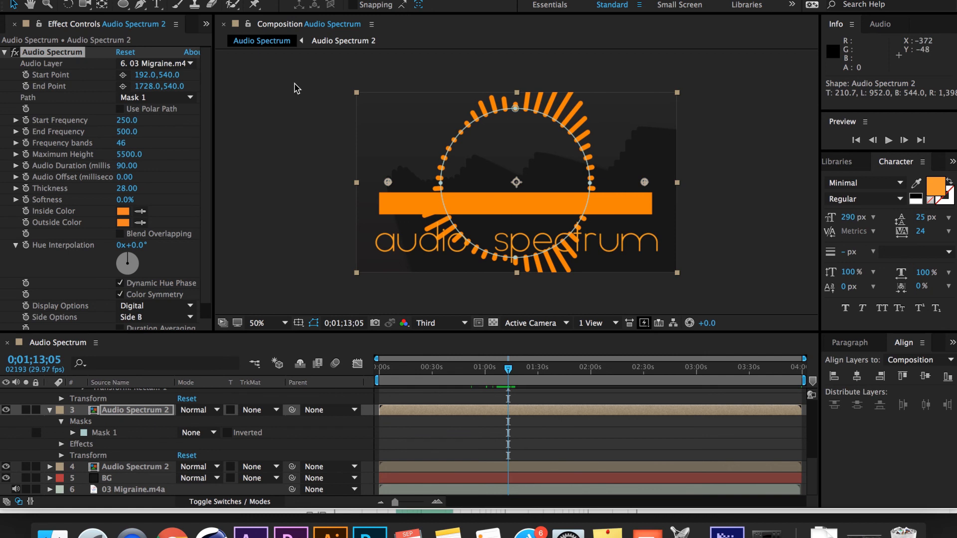
{"action": "left_click", "coordinate": [297, 88]}
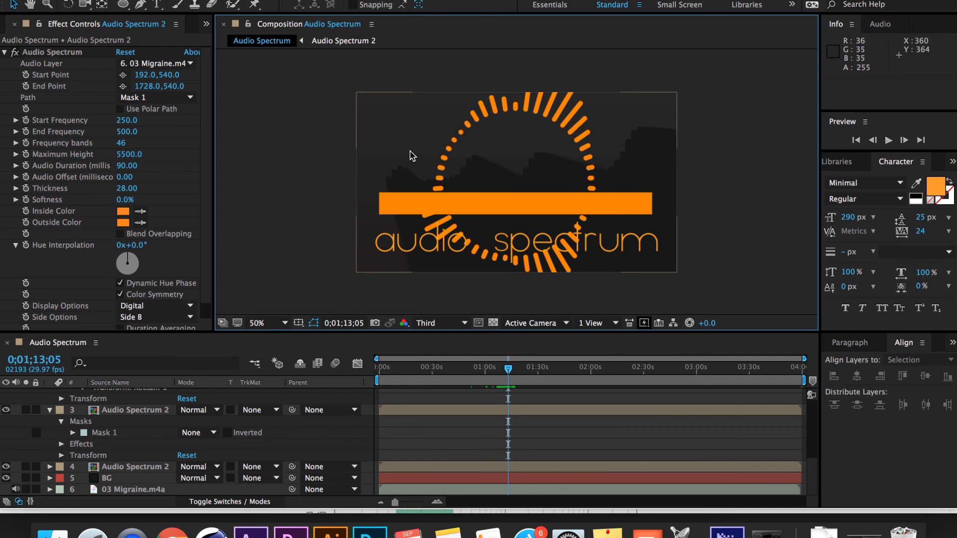
{"action": "right_click", "coordinate": [131, 532]}
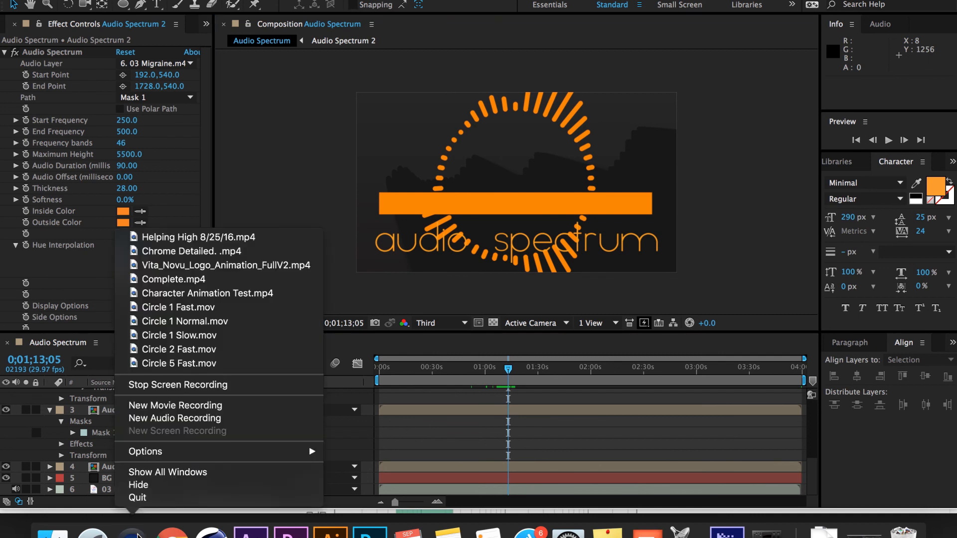